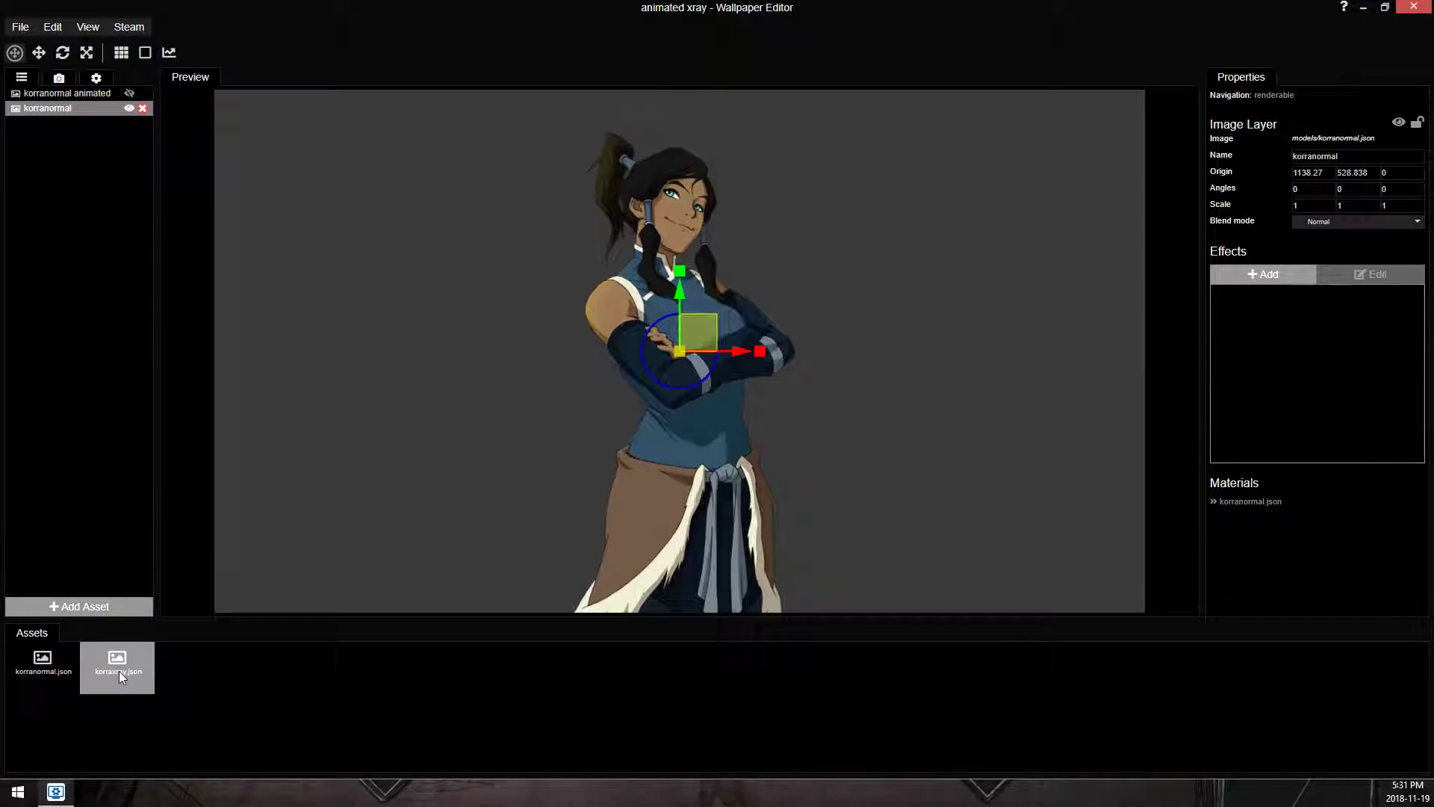
Add and shift a temporary korraxray layer, delete it and korranormal, then unhide korranormal animated.
left_click_drag(119, 670, 75, 149)
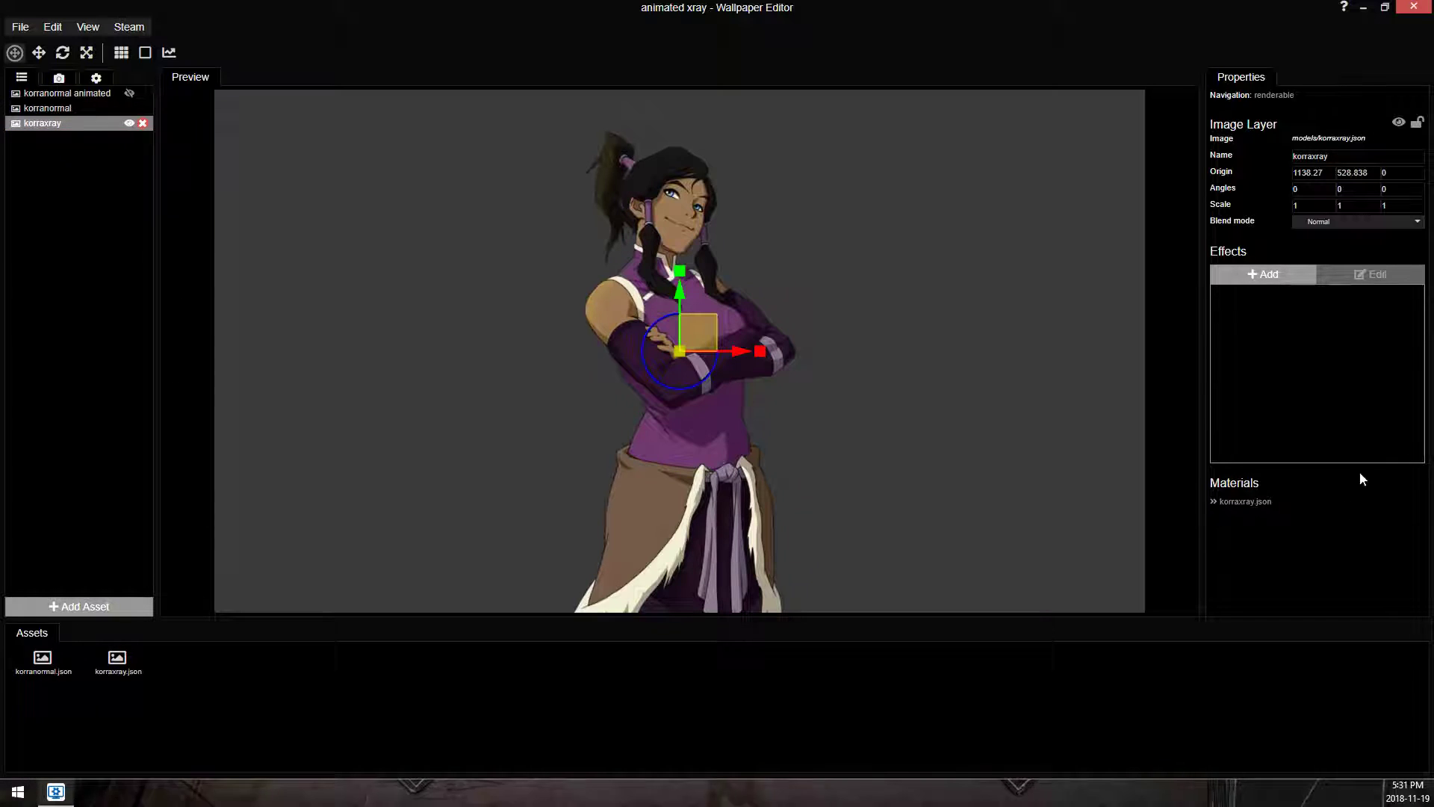
left_click_drag(742, 361, 988, 351)
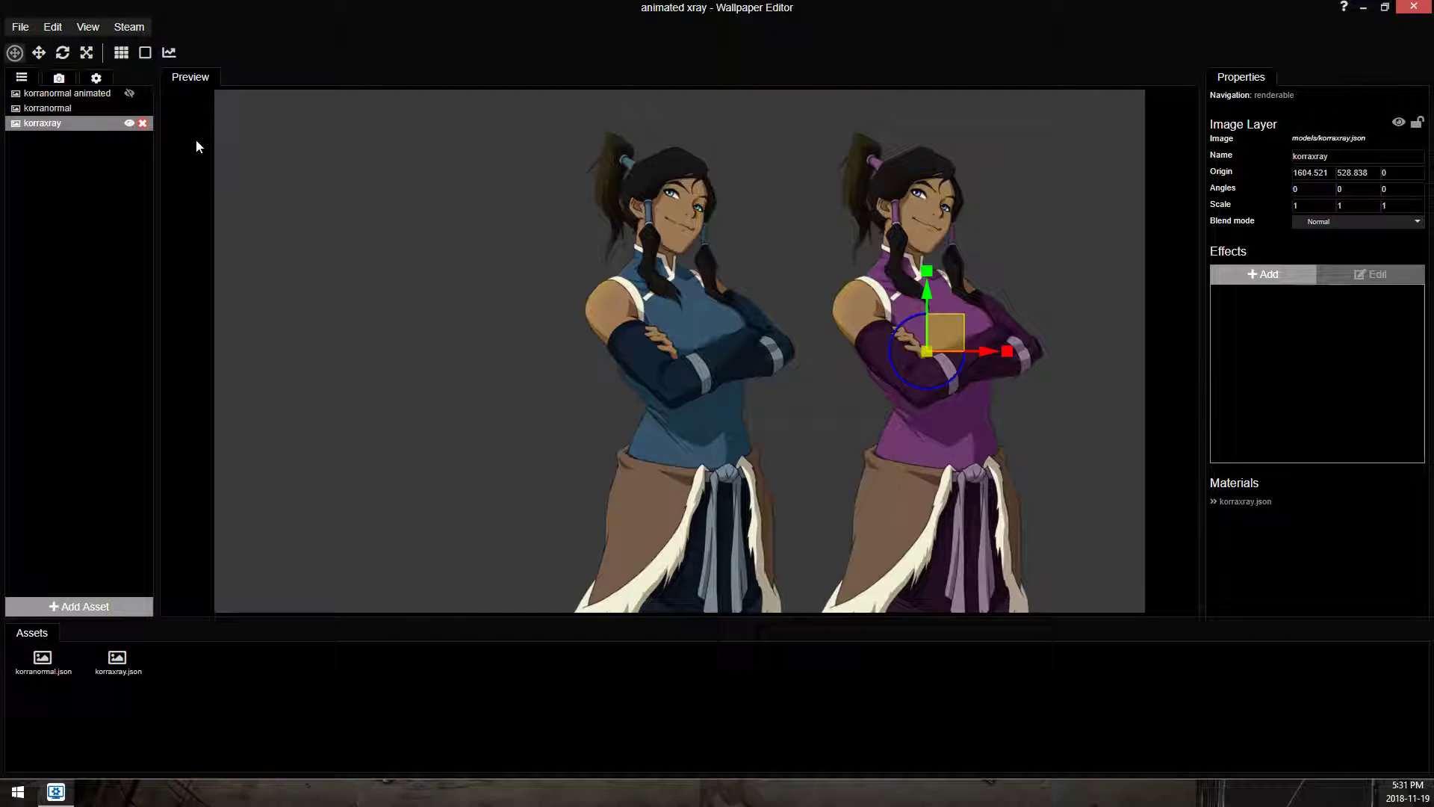
left_click(144, 124)
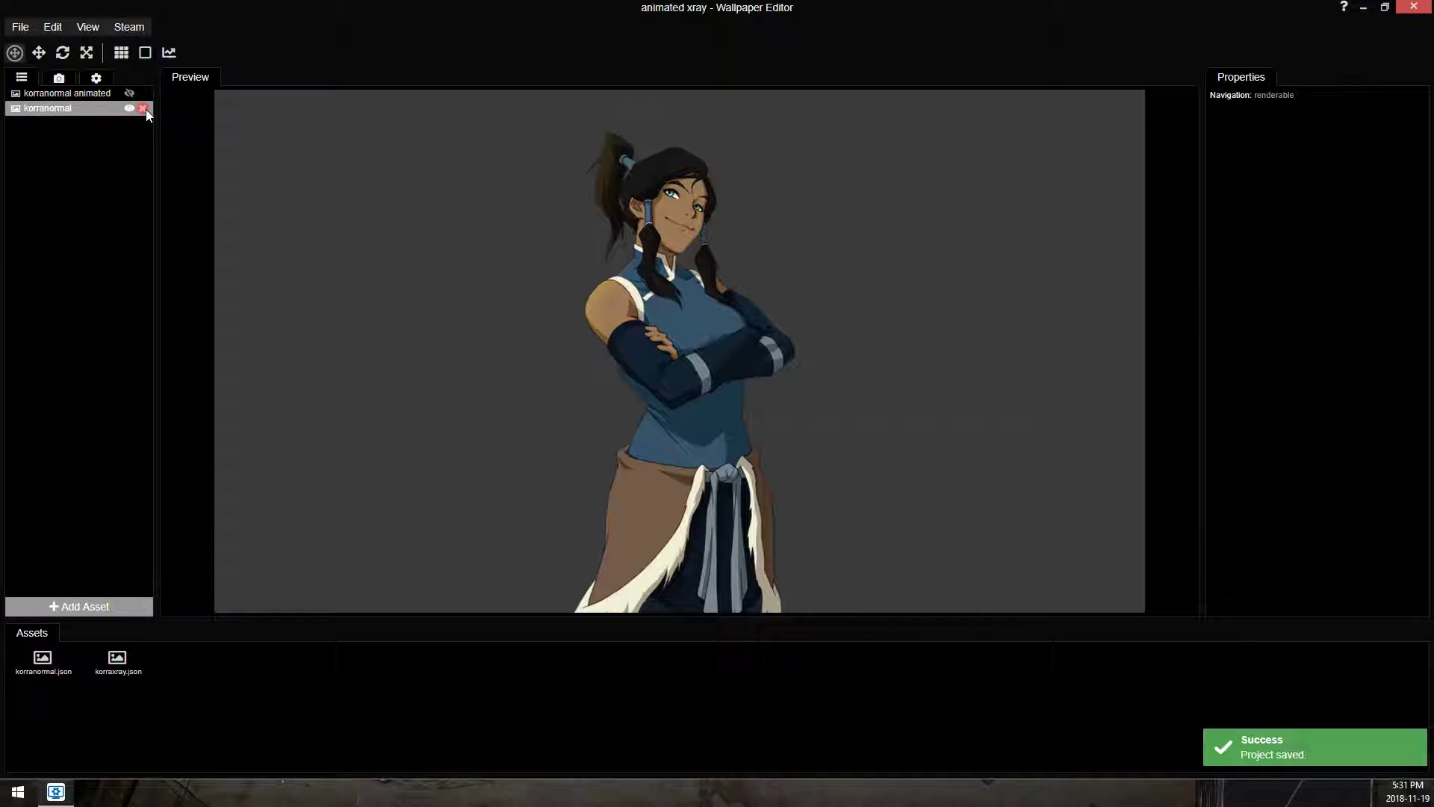
left_click(144, 108)
left_click(129, 94)
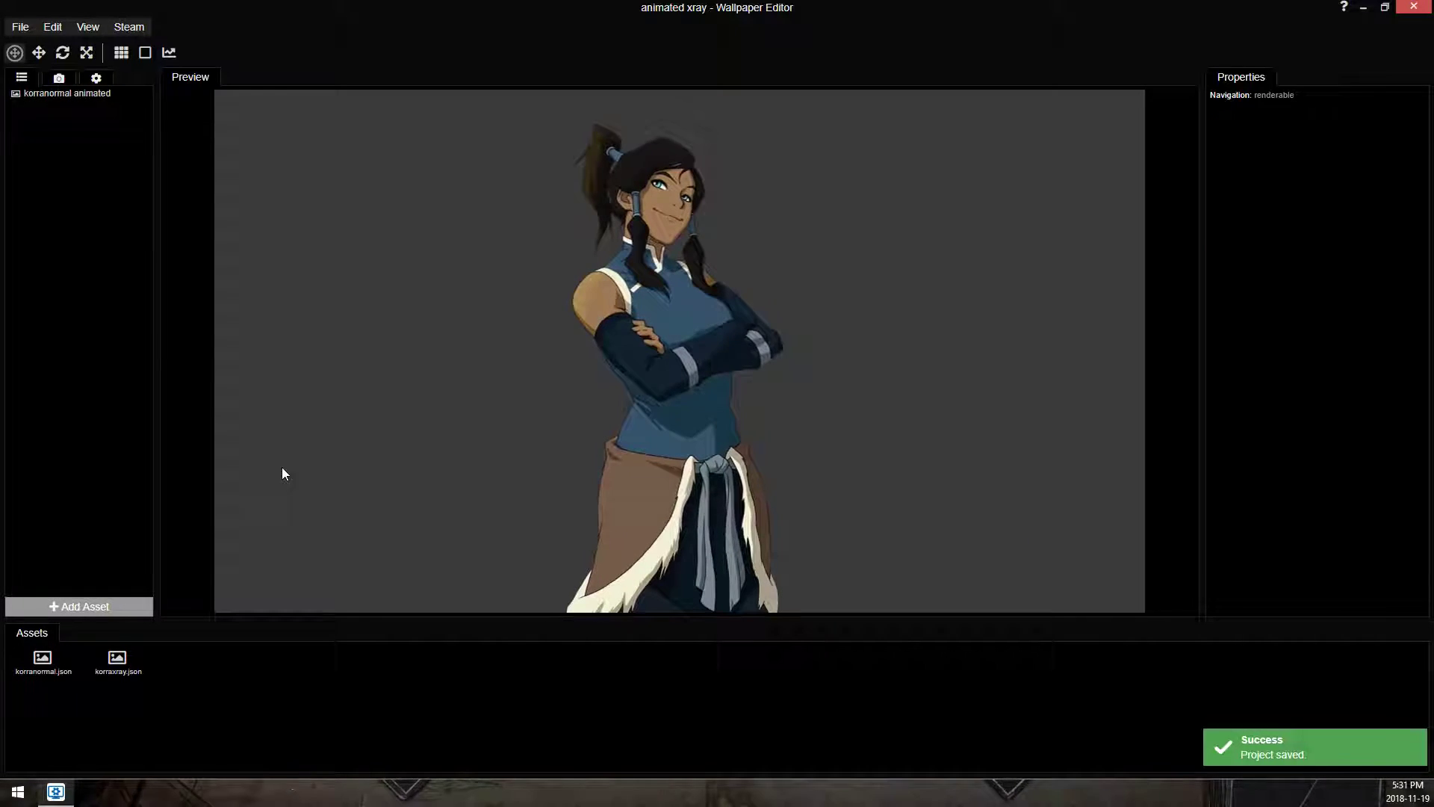
Select the korranormal animated layer to show its effects list, then save the project.
left_click(67, 93)
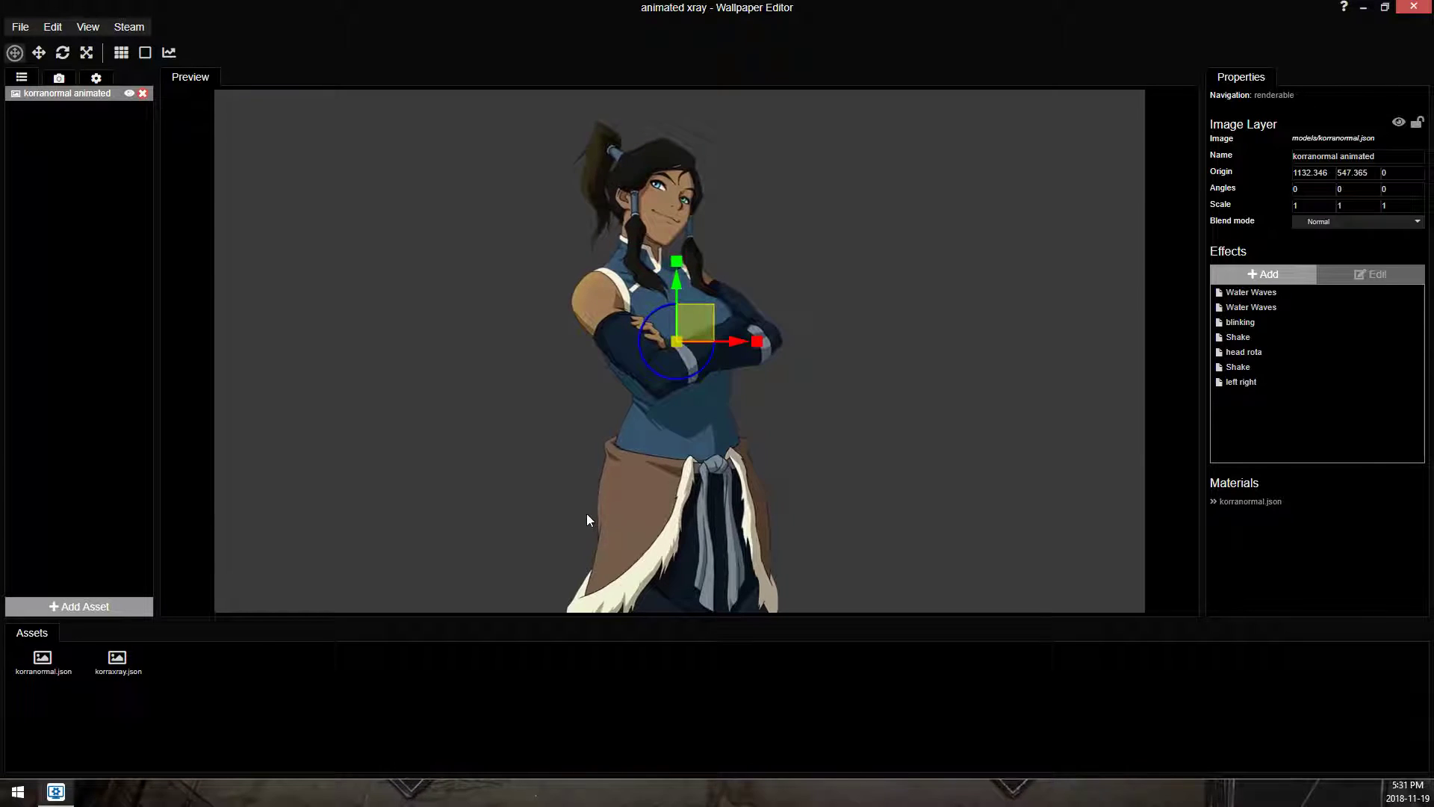
key("ctrl+s")
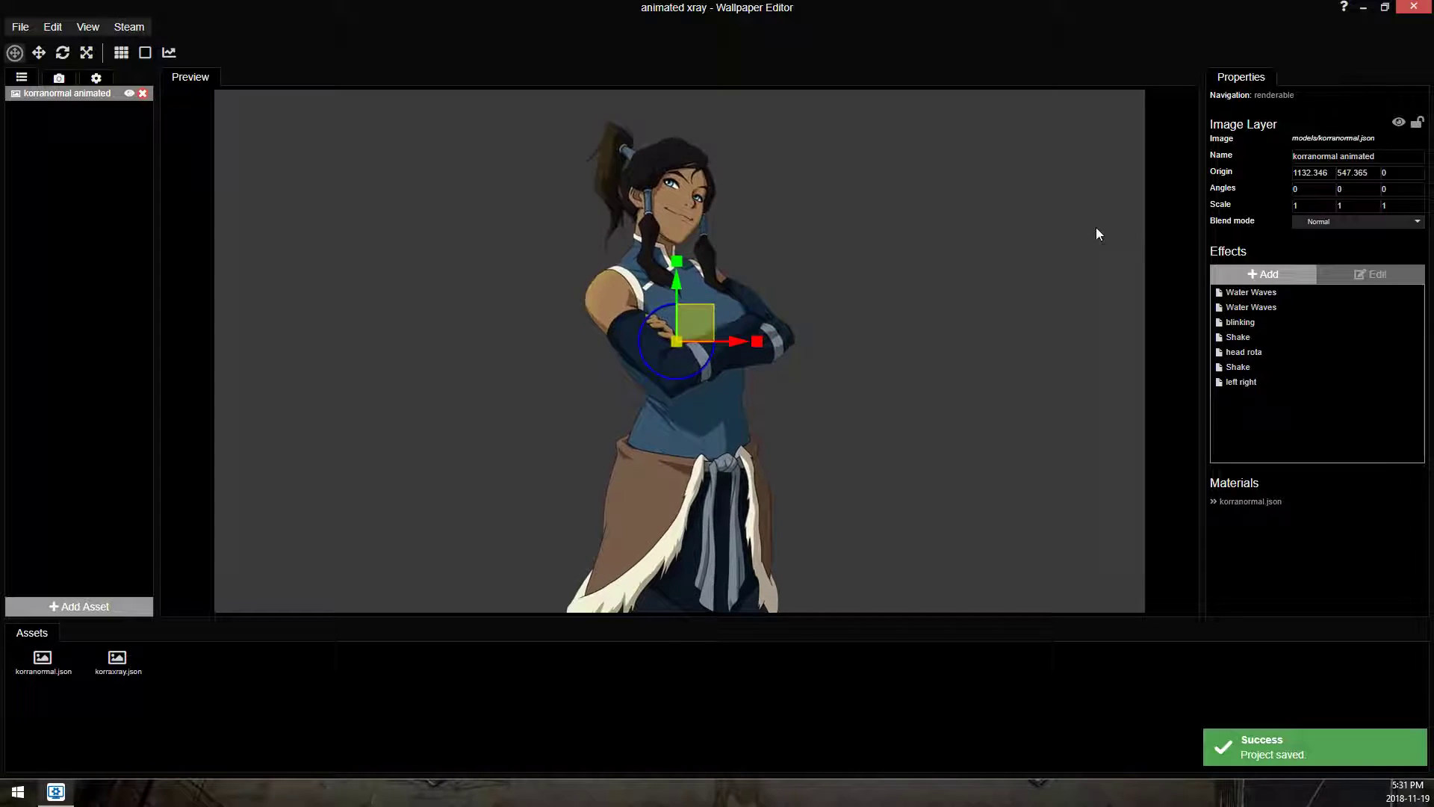
Add an X-Ray effect to korranormal animated with korraxray.png as its blend texture.
left_click(1263, 274)
scroll(580, 336, "down", 2)
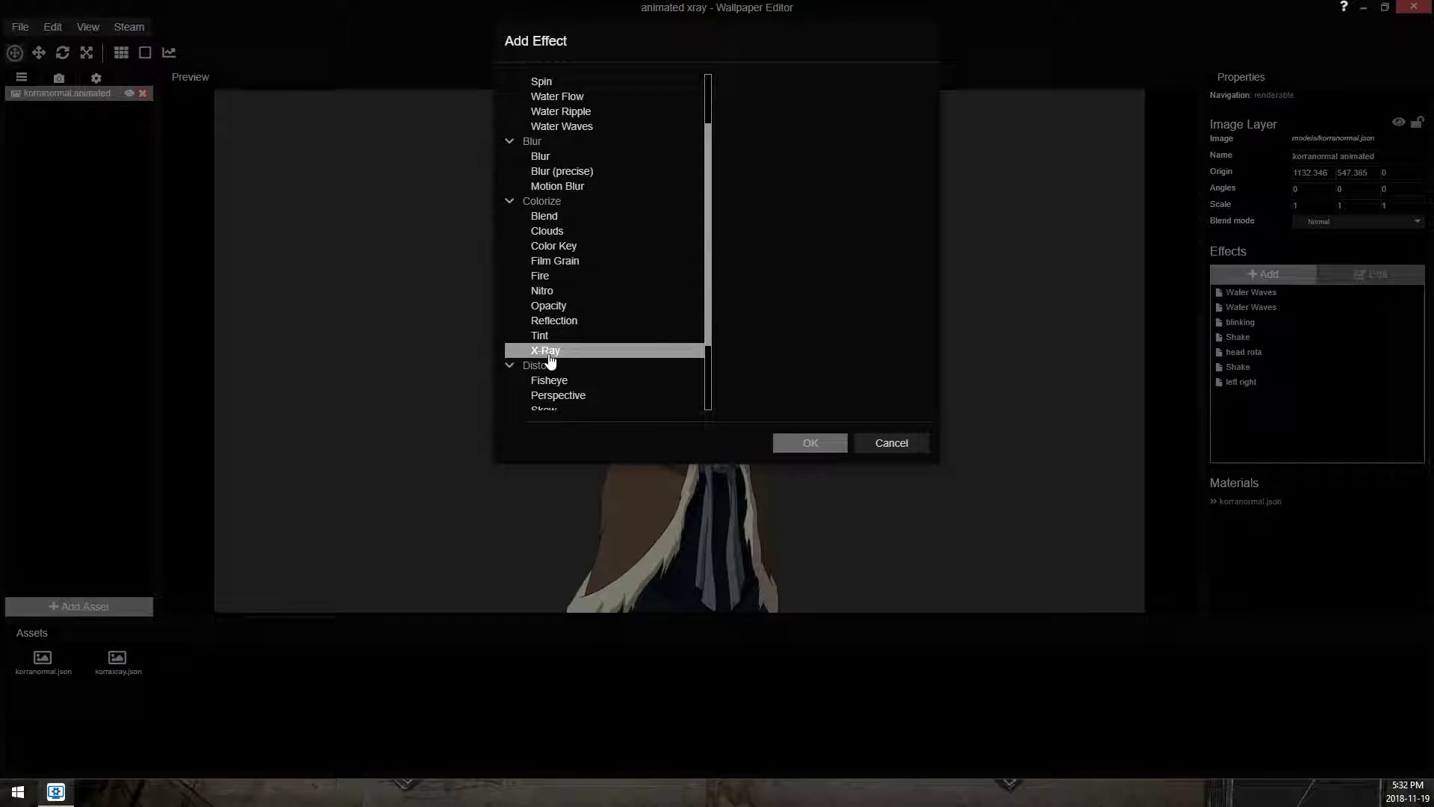
left_click(550, 351)
left_click(810, 443)
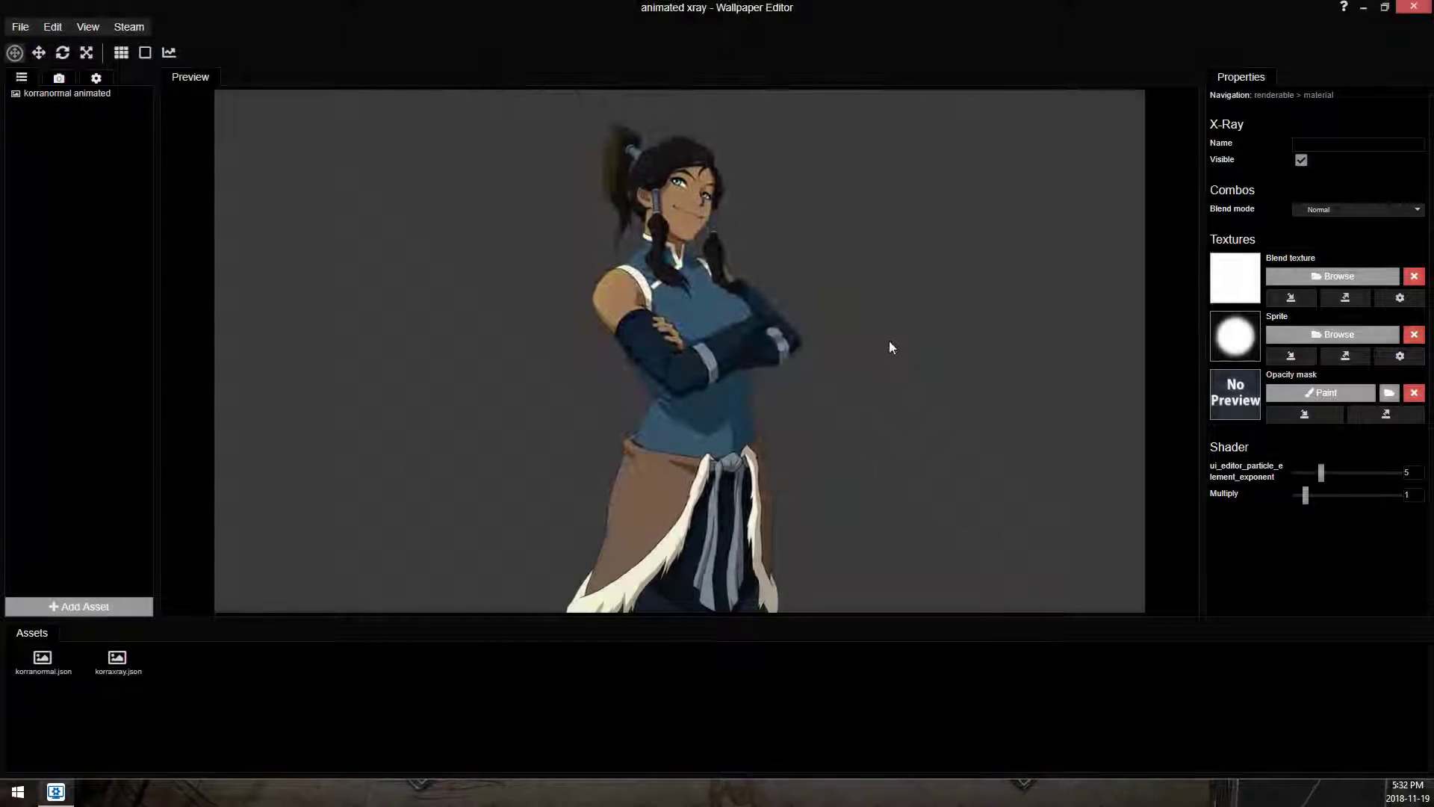
left_click(1328, 274)
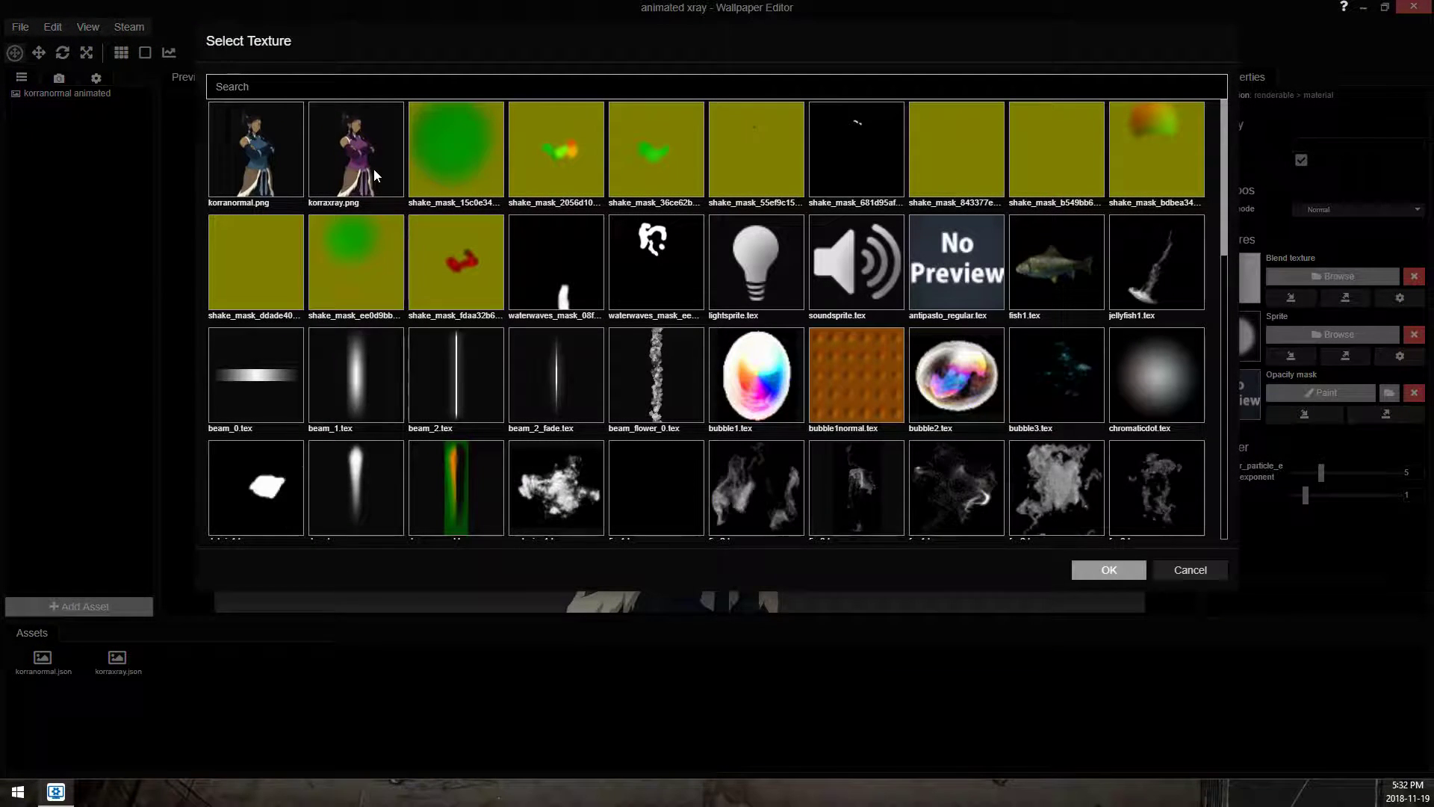
double_click(370, 155)
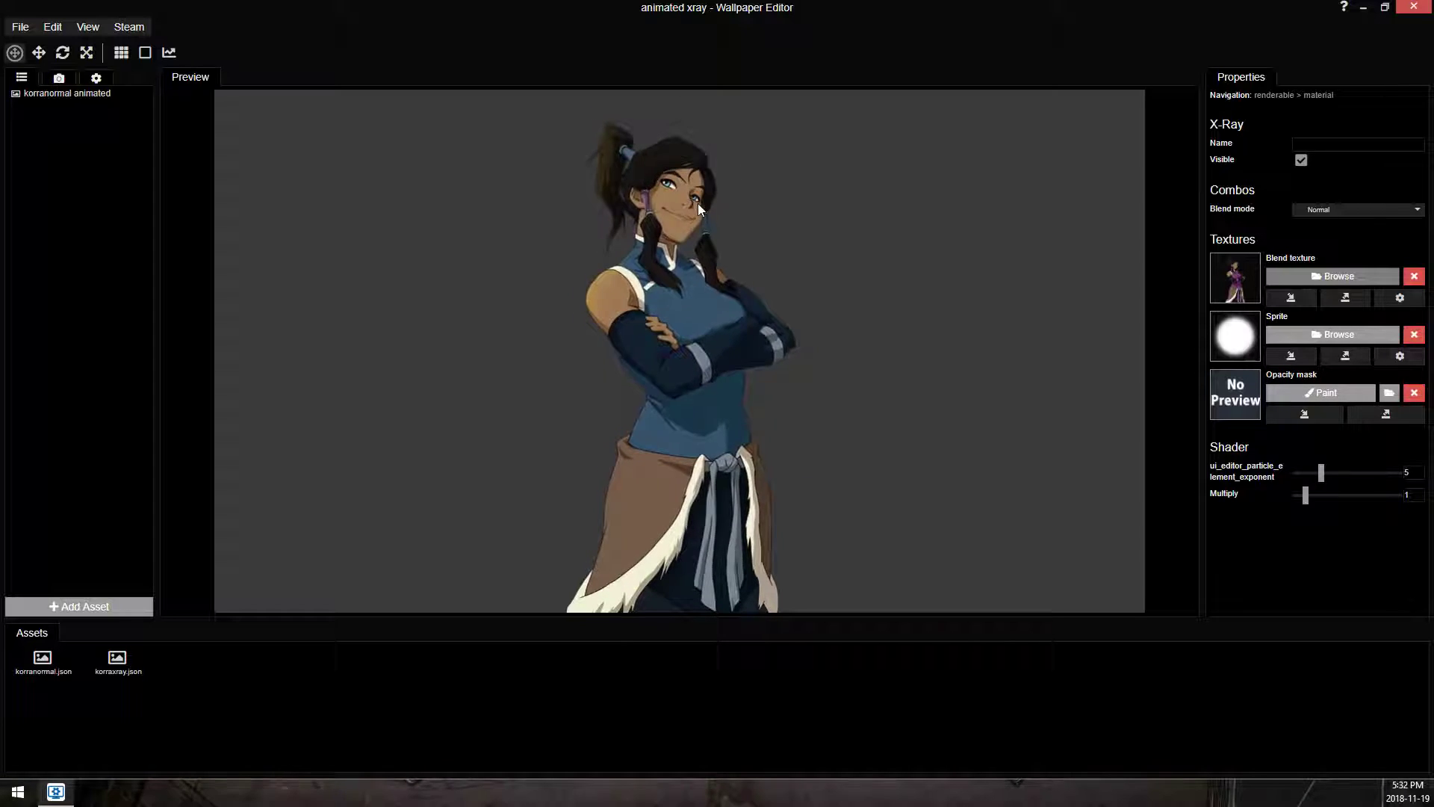
Save, move X-Ray to the top of the effects, then back below left right and open it.
left_click(256, 163)
key("ctrl+s")
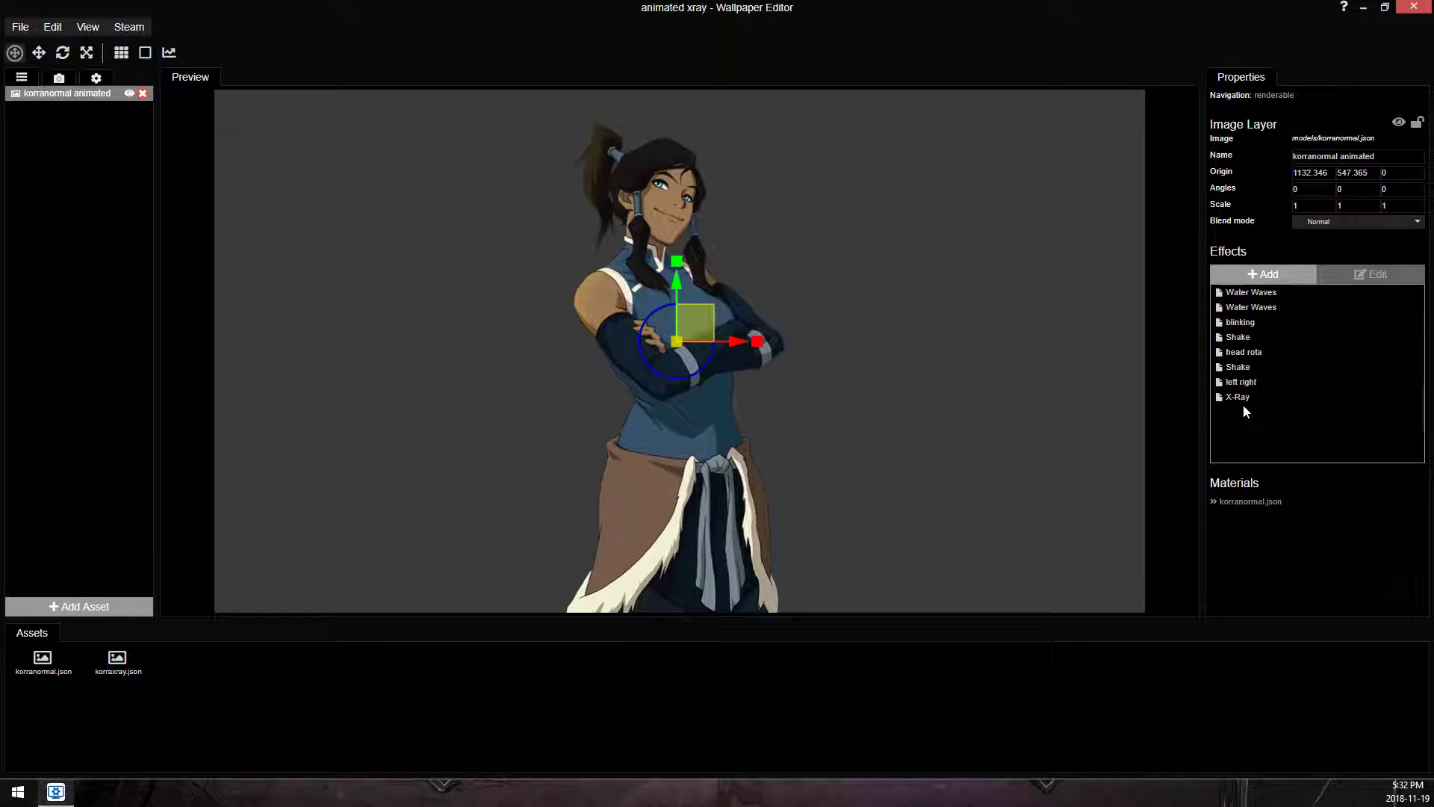
left_click_drag(1245, 398, 1240, 290)
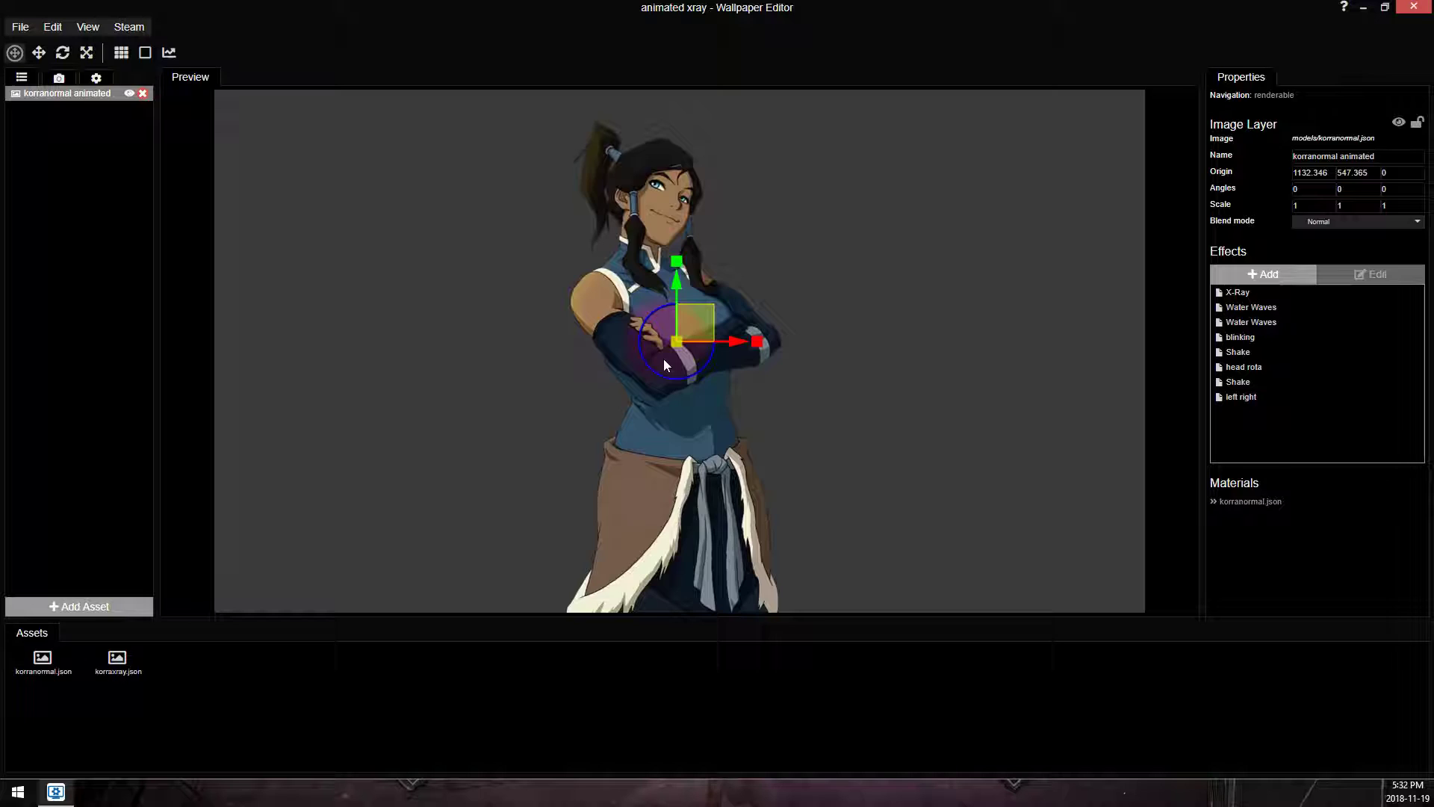
left_click(1243, 286)
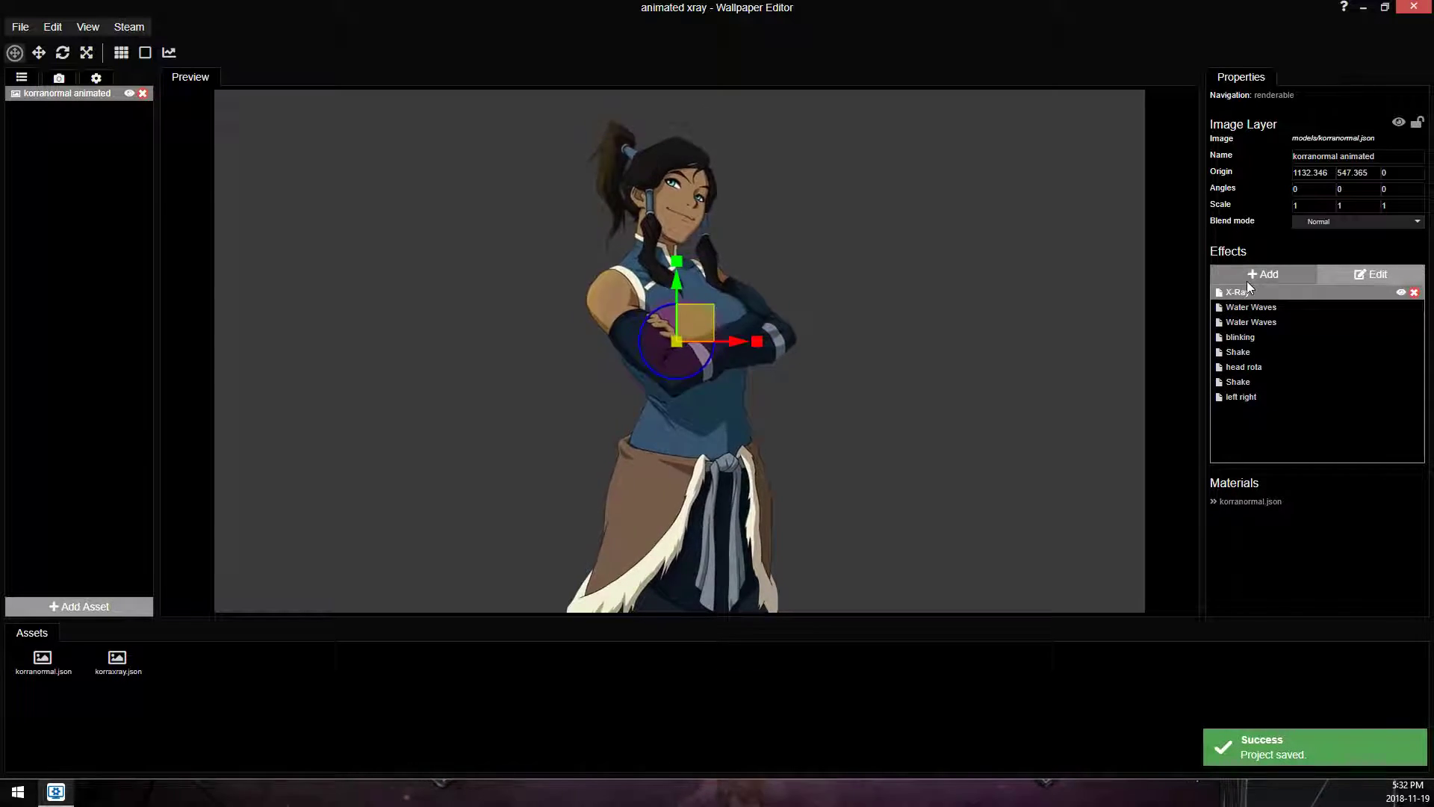
left_click_drag(1246, 299, 1270, 444)
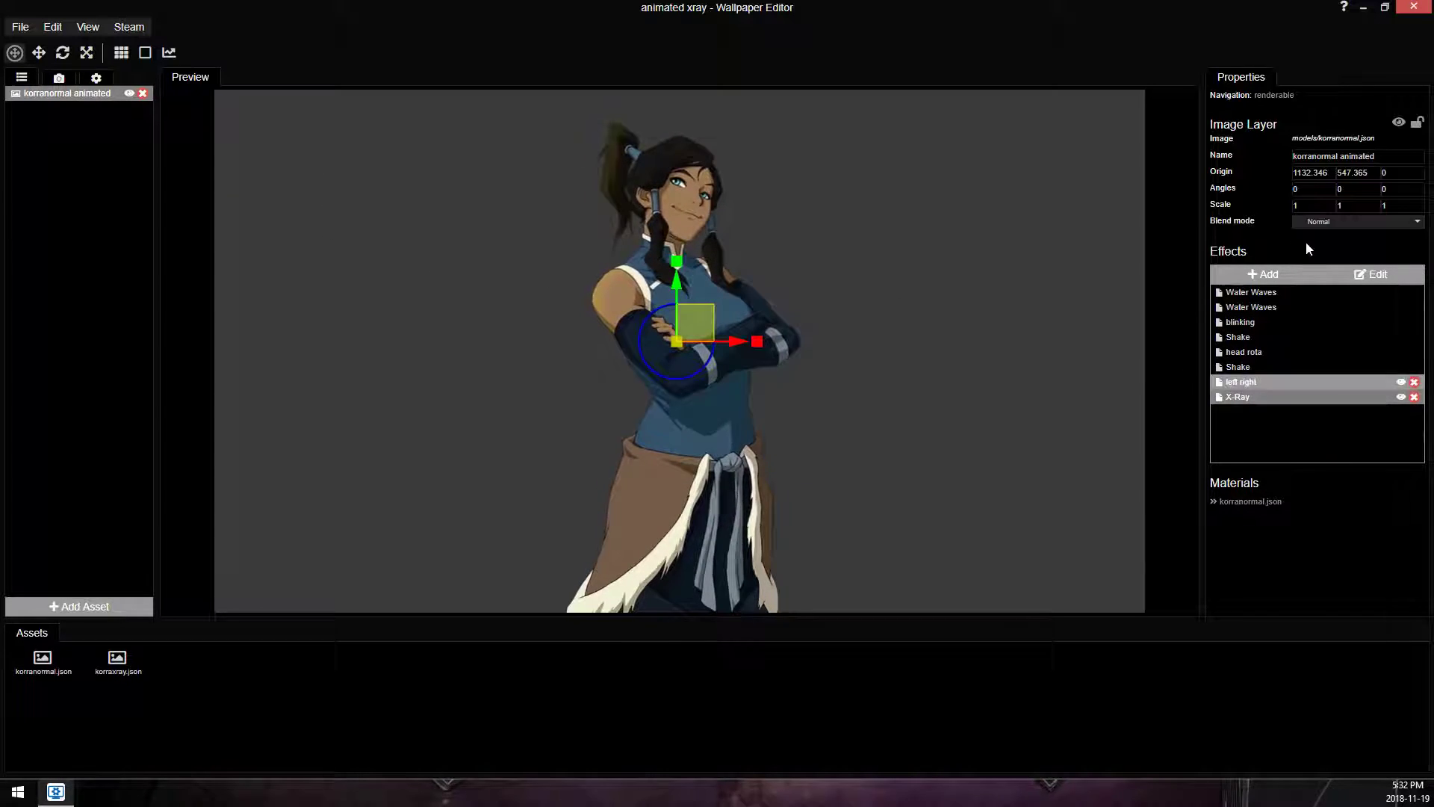
double_click(1271, 397)
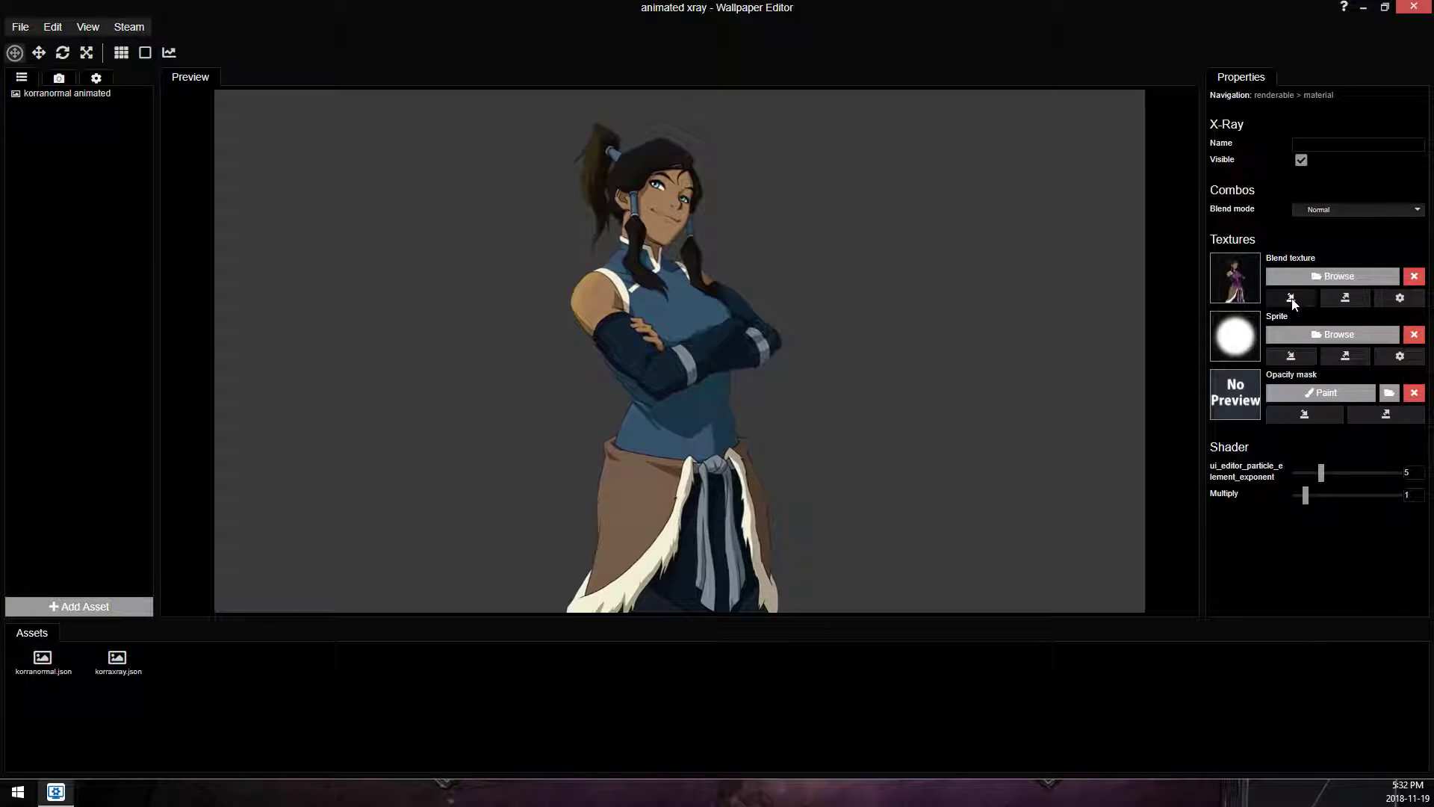
Save, try korranormal animated as X-Ray's blend texture, then clear it and reselect the layer.
key("ctrl+s")
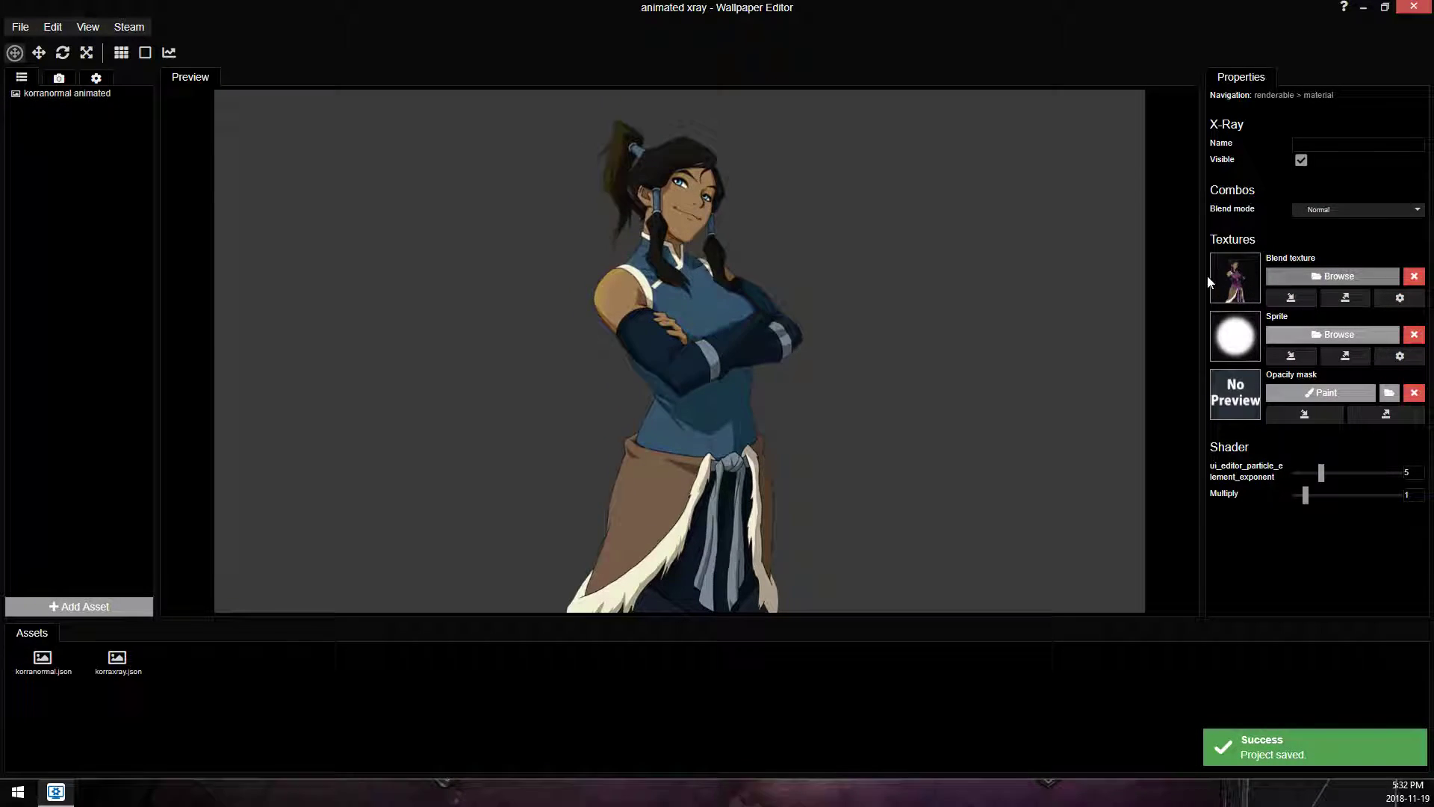
left_click_drag(67, 94, 906, 221)
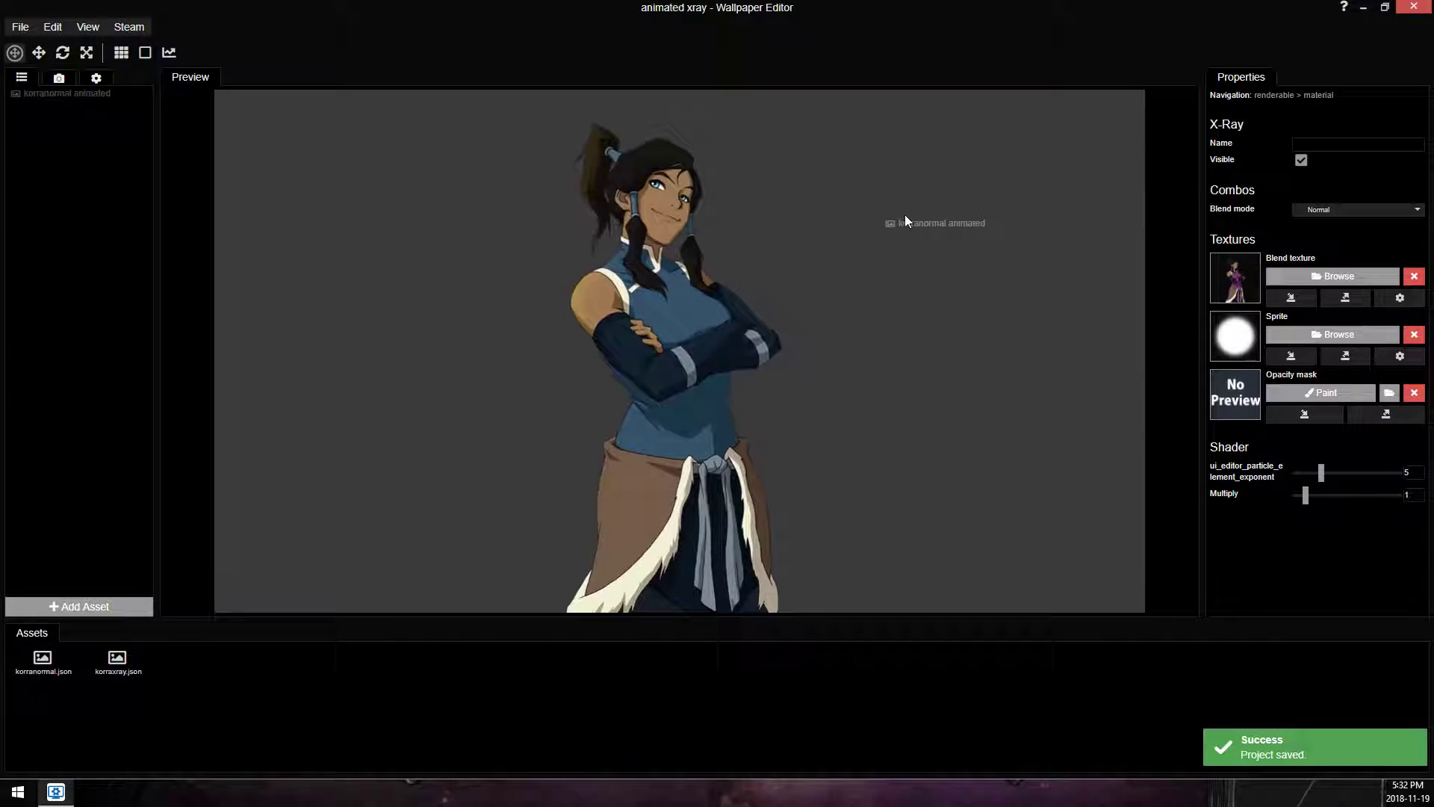
left_click_drag(75, 94, 266, 127)
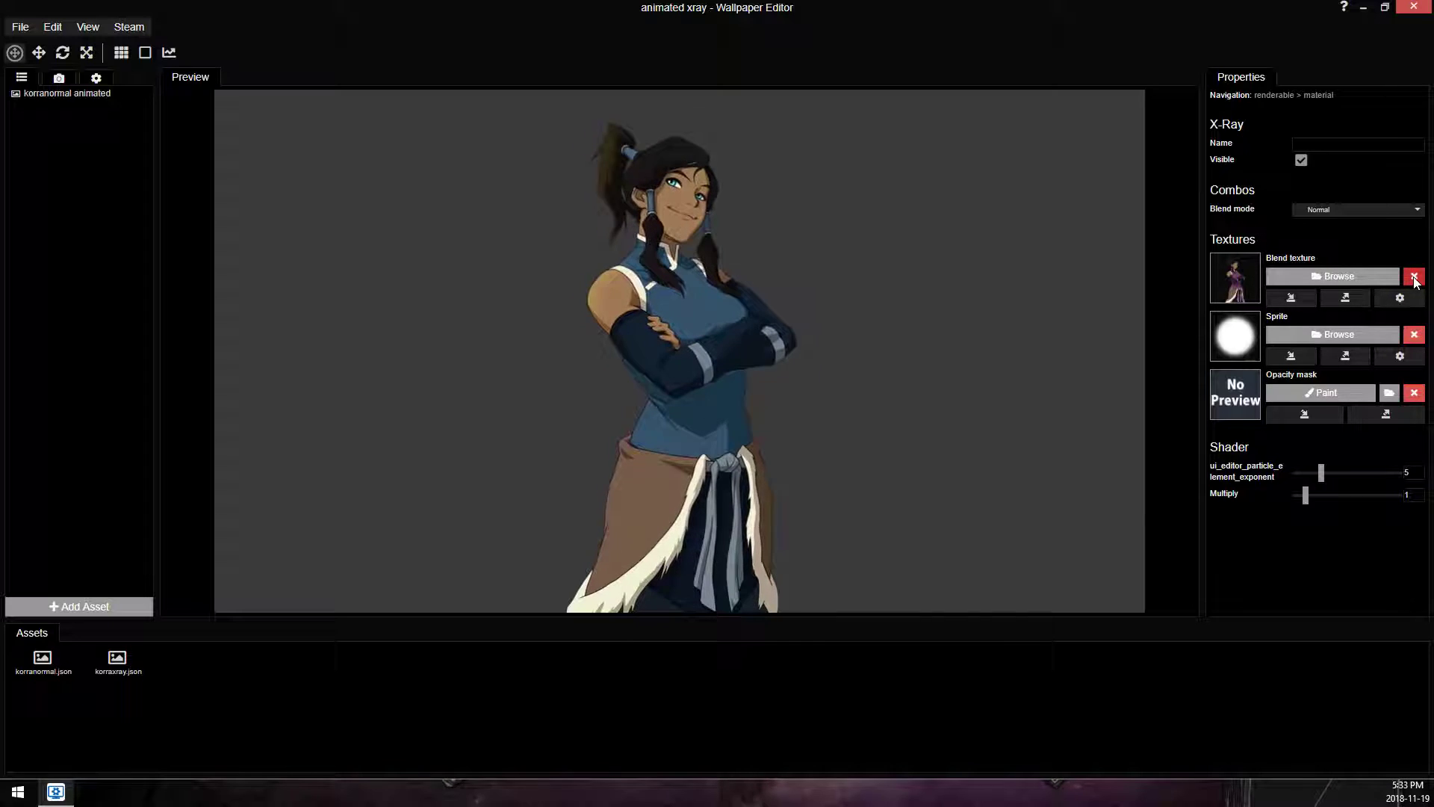
left_click(1413, 278)
left_click(374, 157)
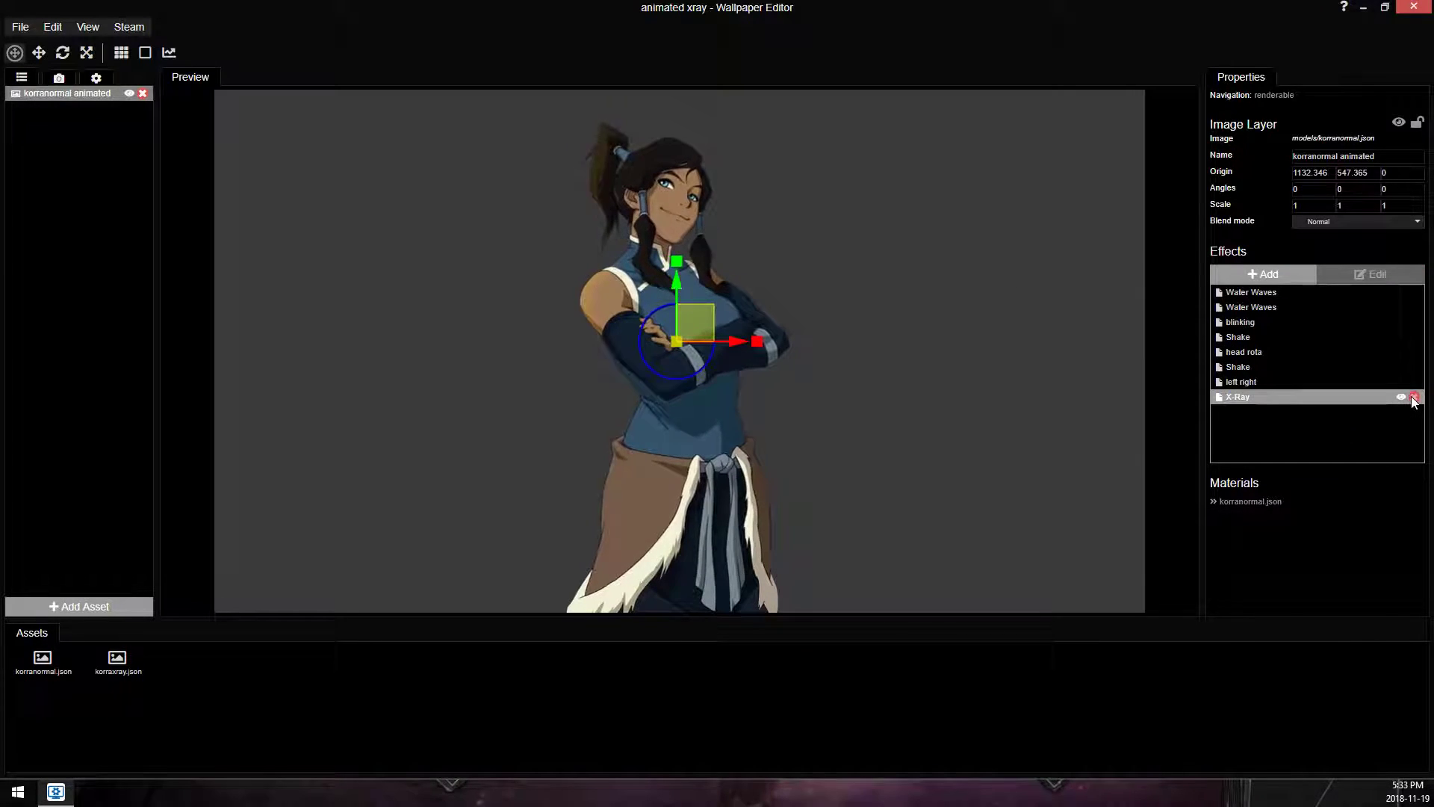
Delete the X-Ray effect and duplicate the korranormal animated layer.
left_click(1412, 397)
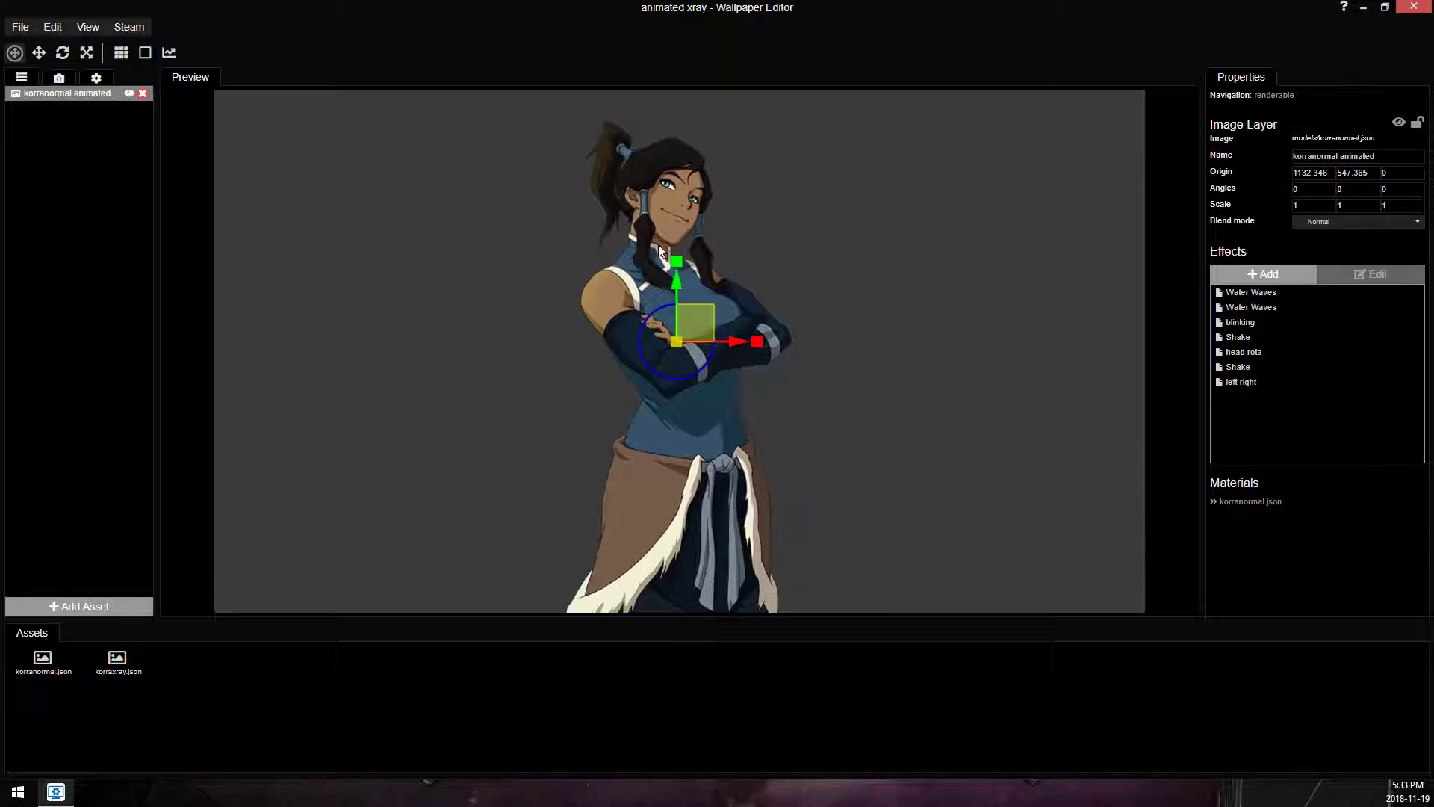
right_click(61, 92)
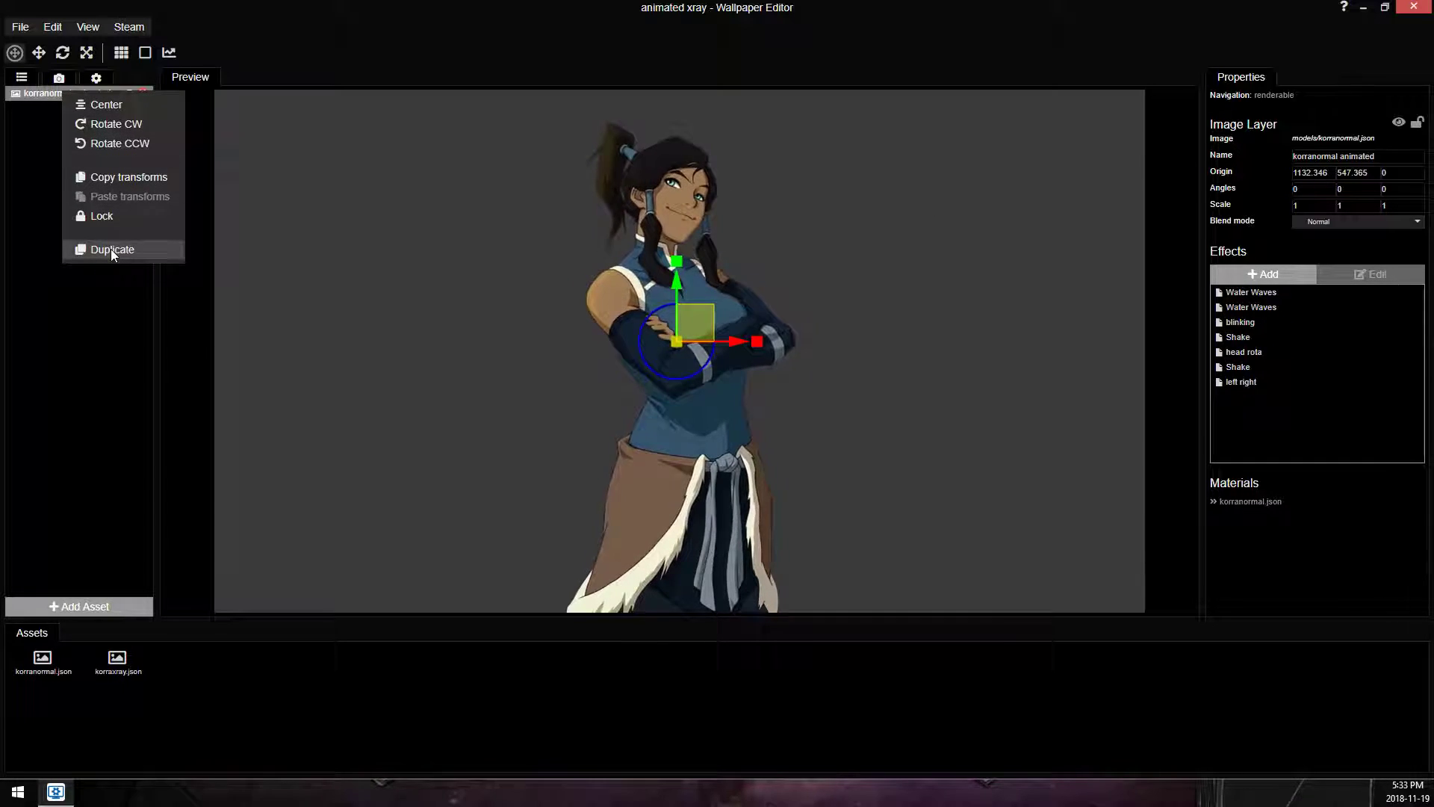
left_click(112, 249)
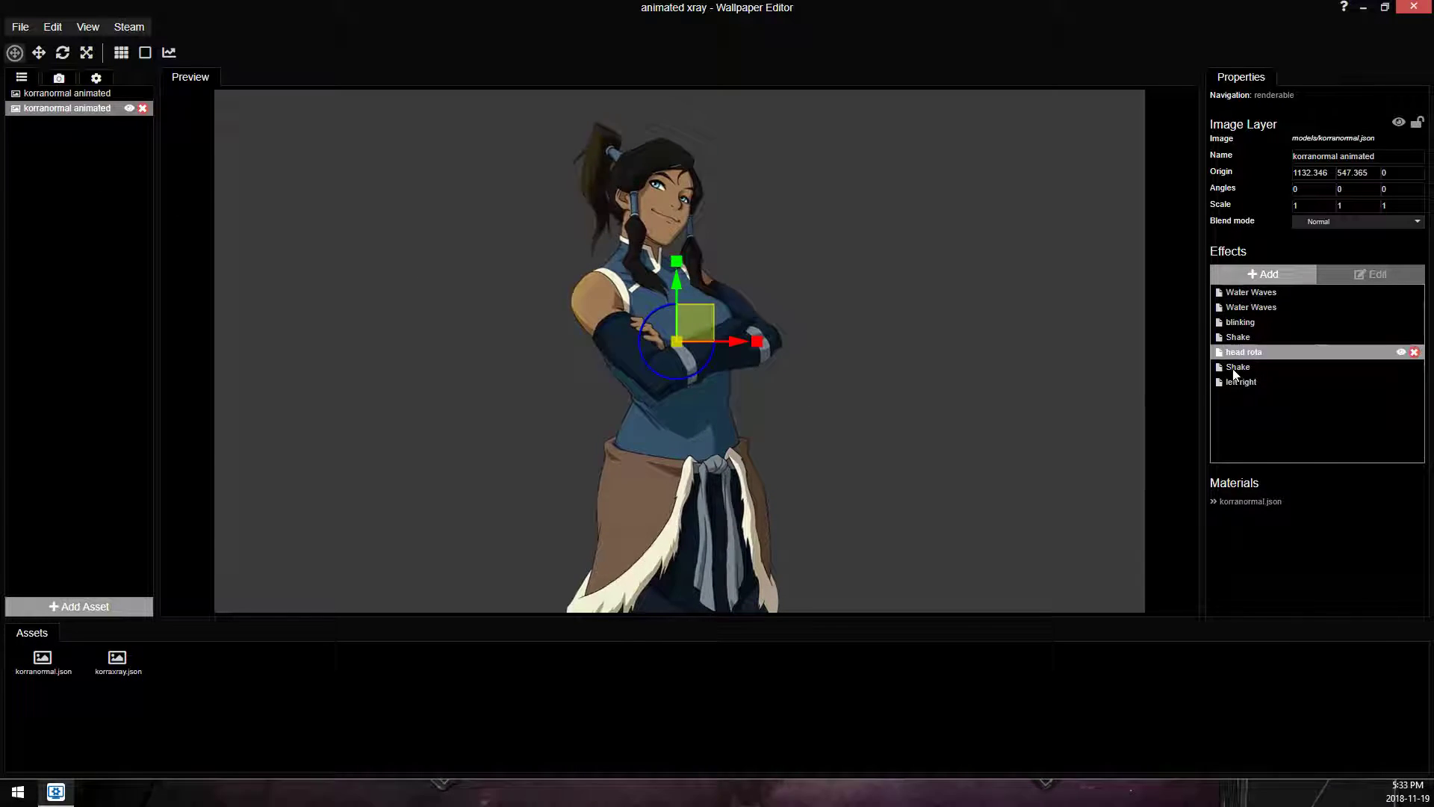
Add and shift a temporary korraxray layer for comparison, select the duplicate, then delete korraxray.
left_click_drag(117, 657, 63, 312)
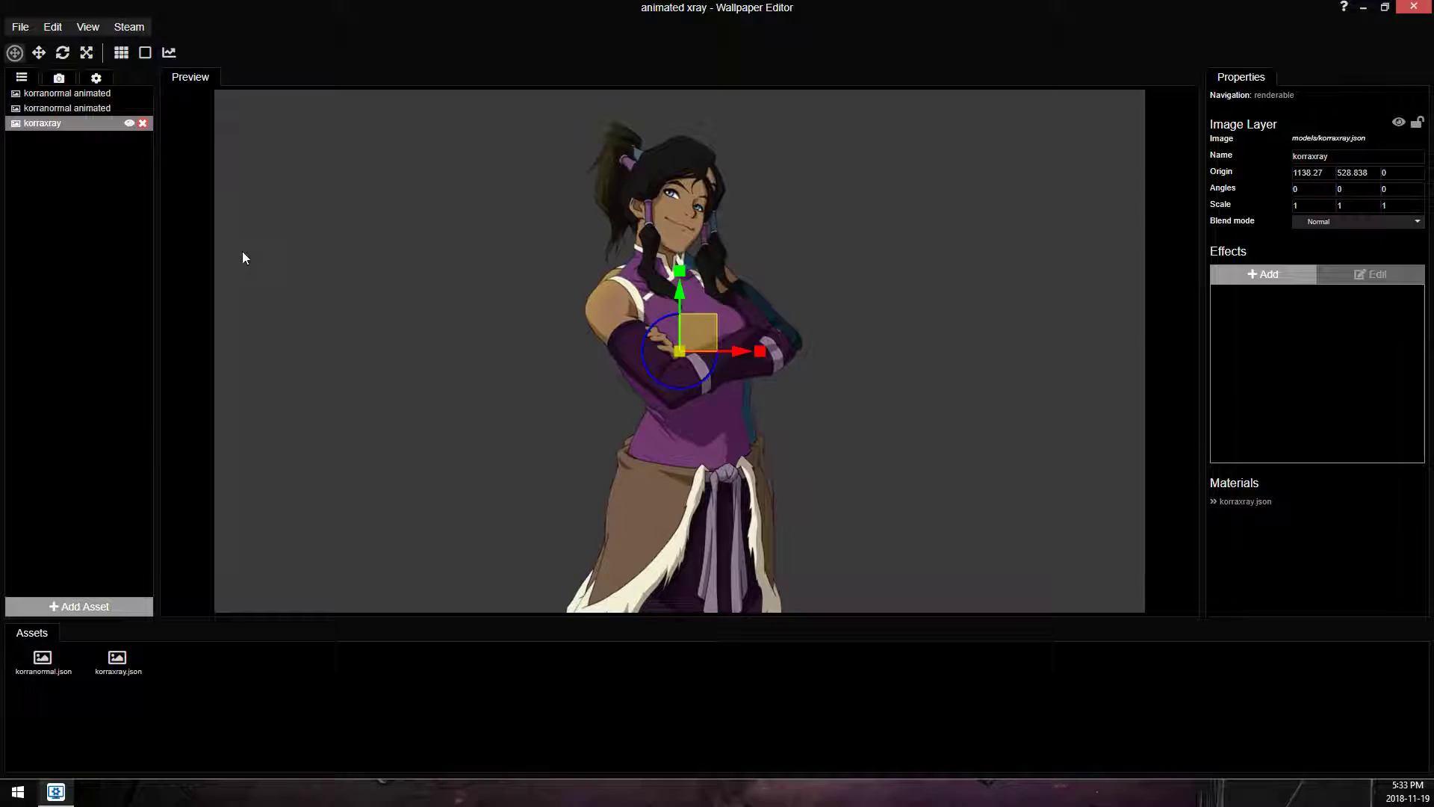
left_click_drag(737, 353, 938, 352)
left_click(672, 418)
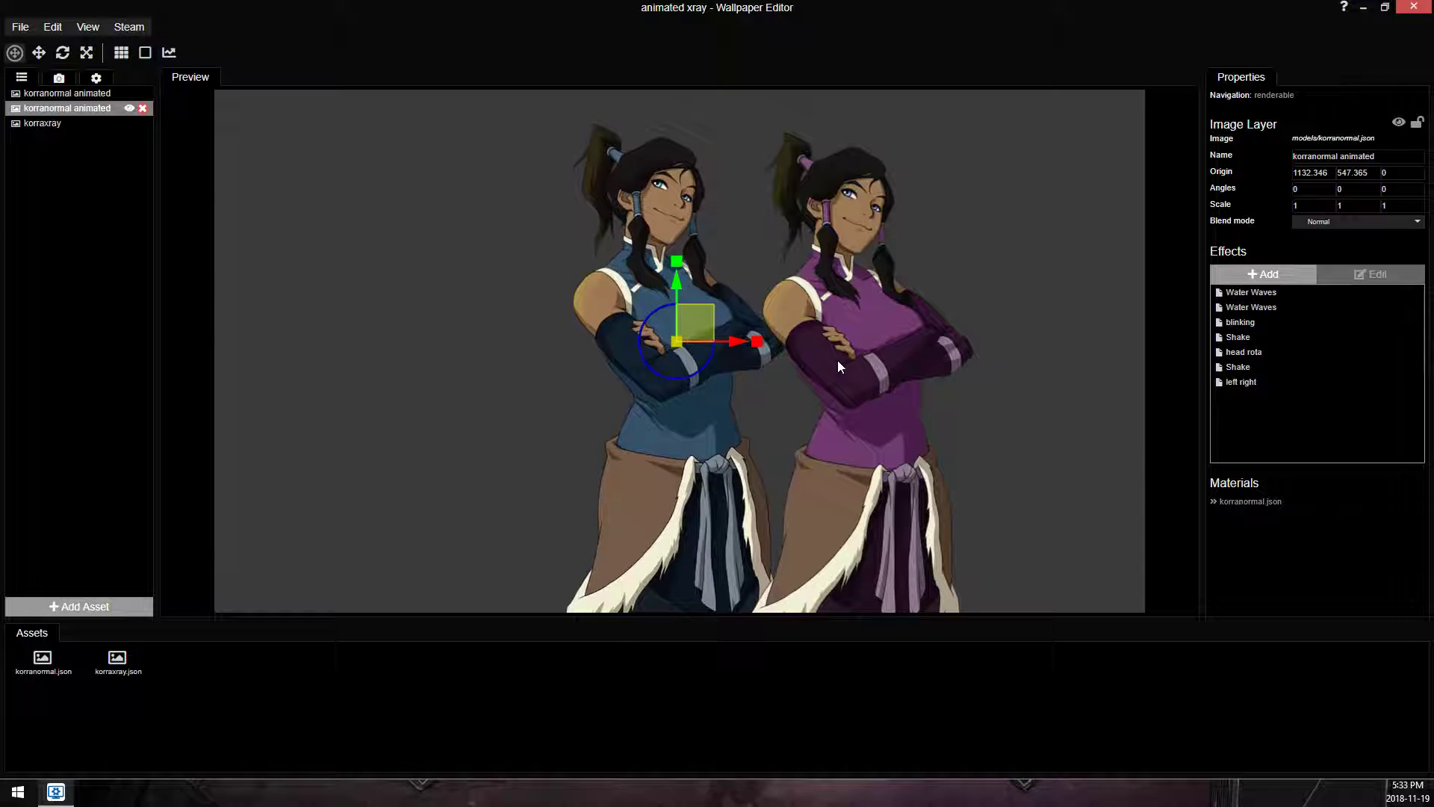
left_click(143, 123)
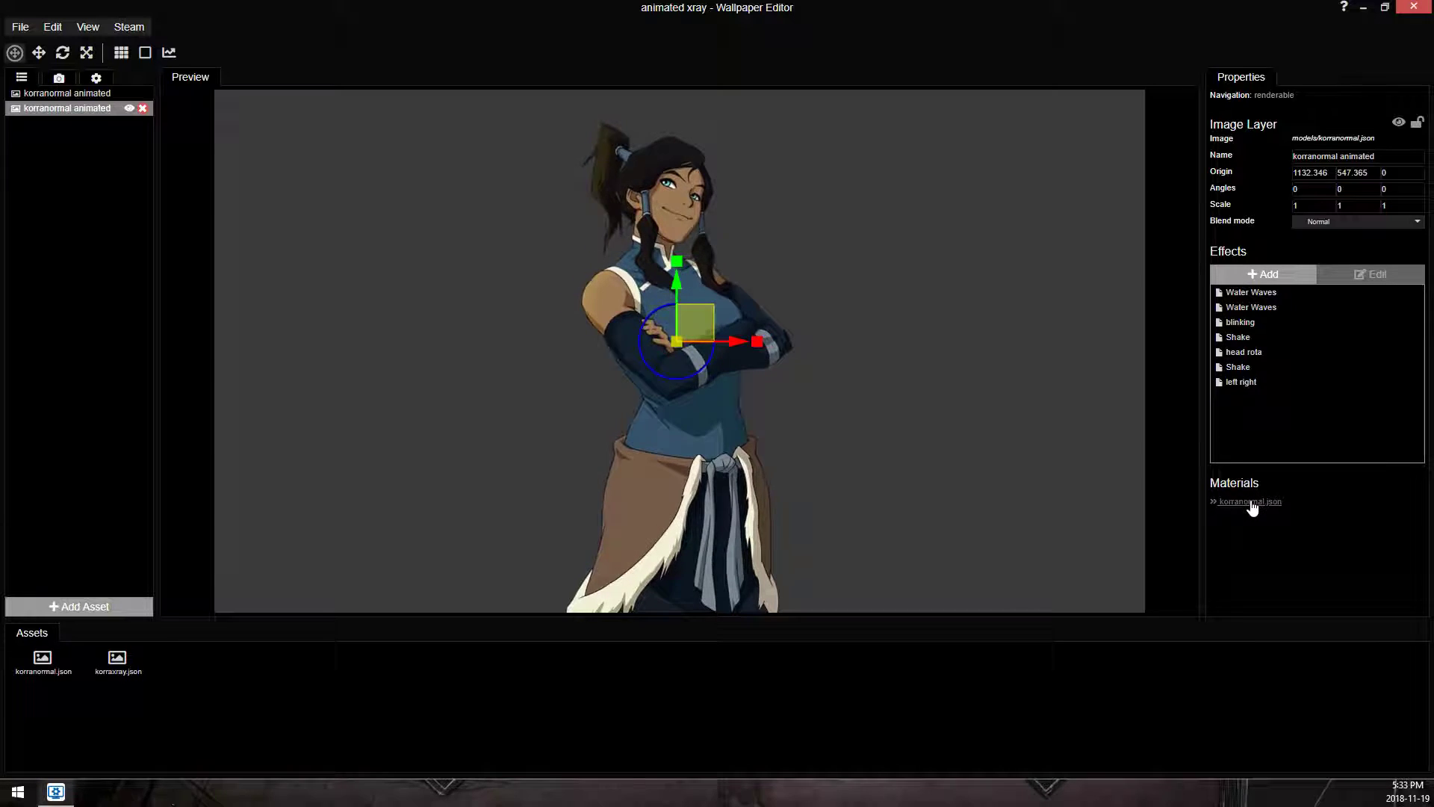
Move the duplicate Korra right of the original and set its albedo to korraxray.png.
left_click_drag(729, 342, 1010, 366)
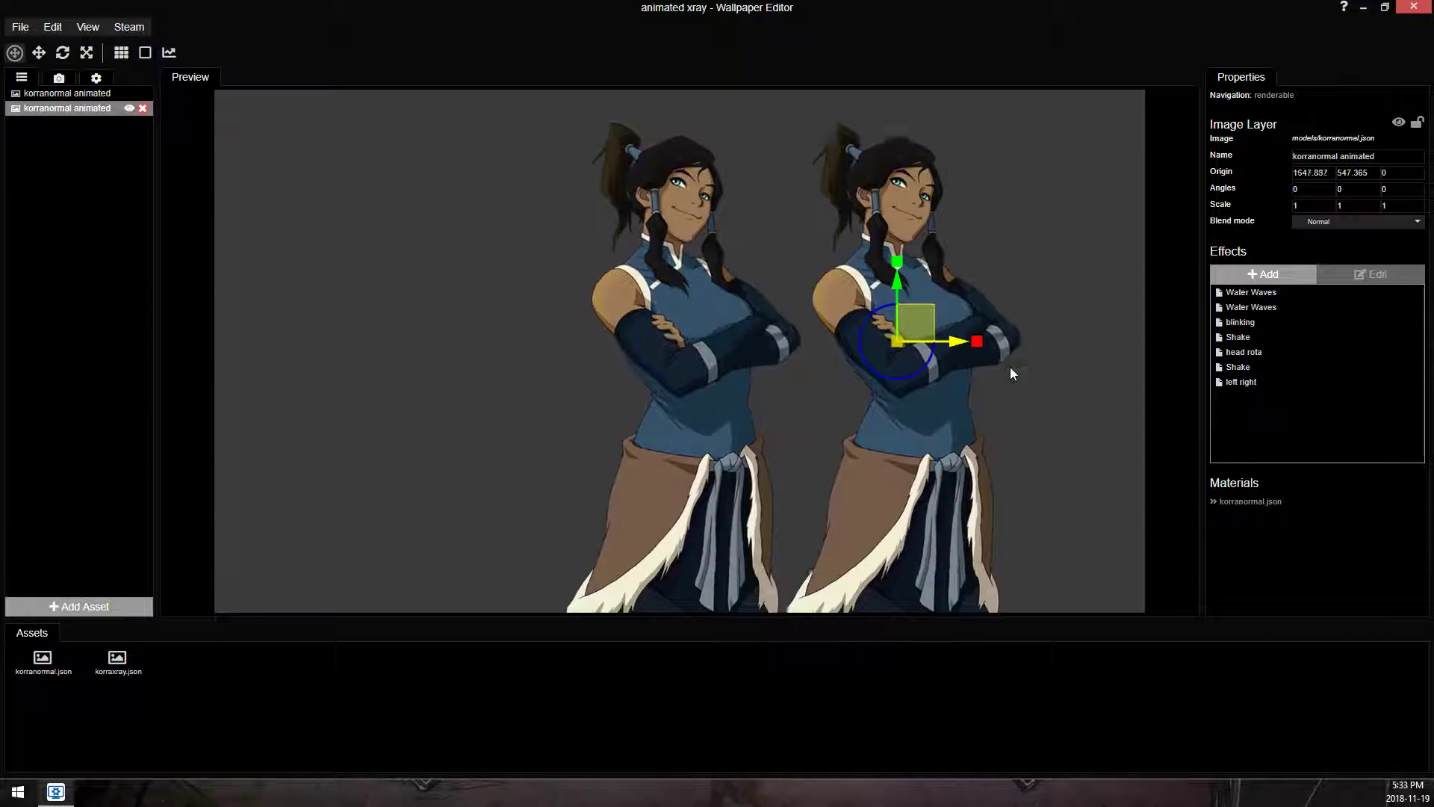
left_click(1249, 502)
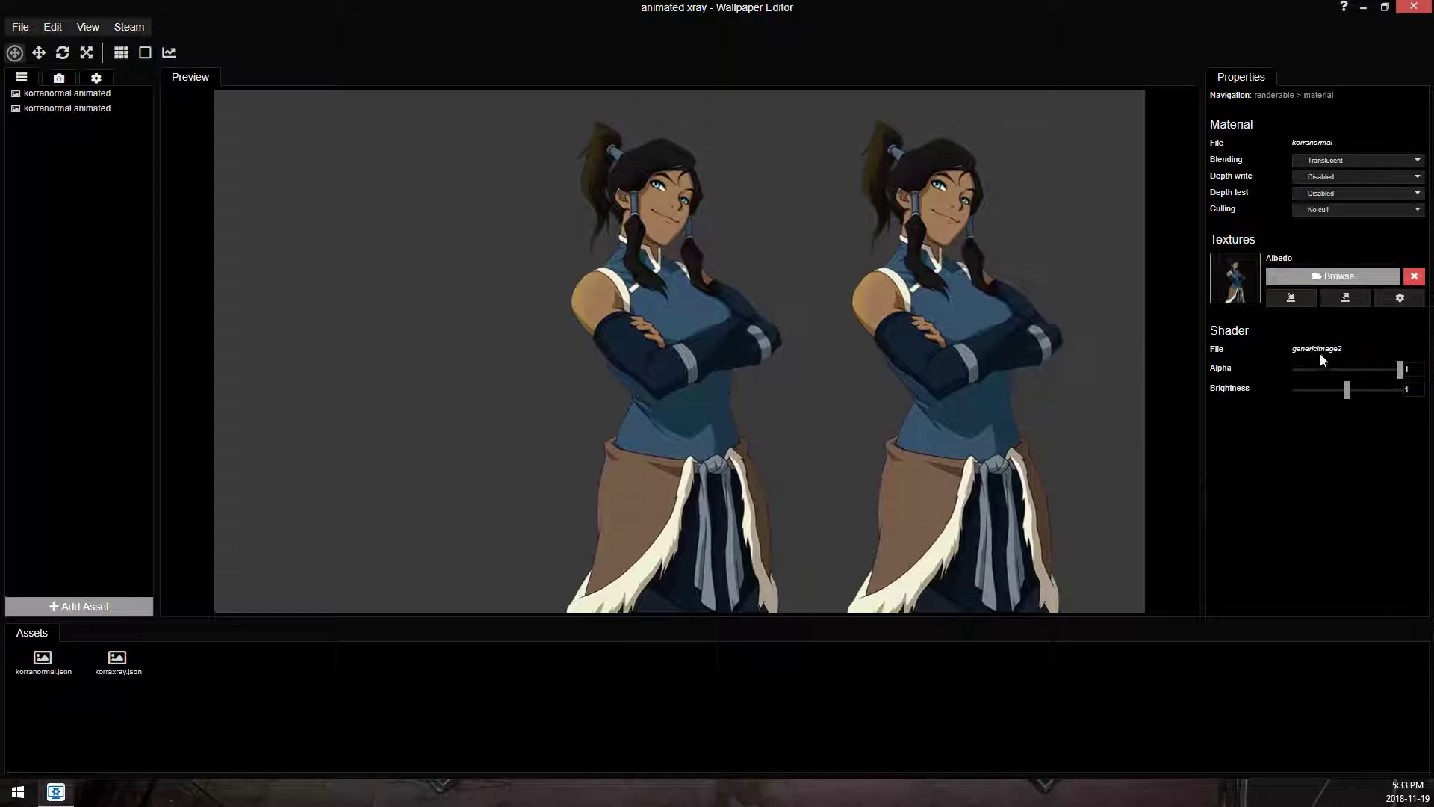
left_click(1314, 273)
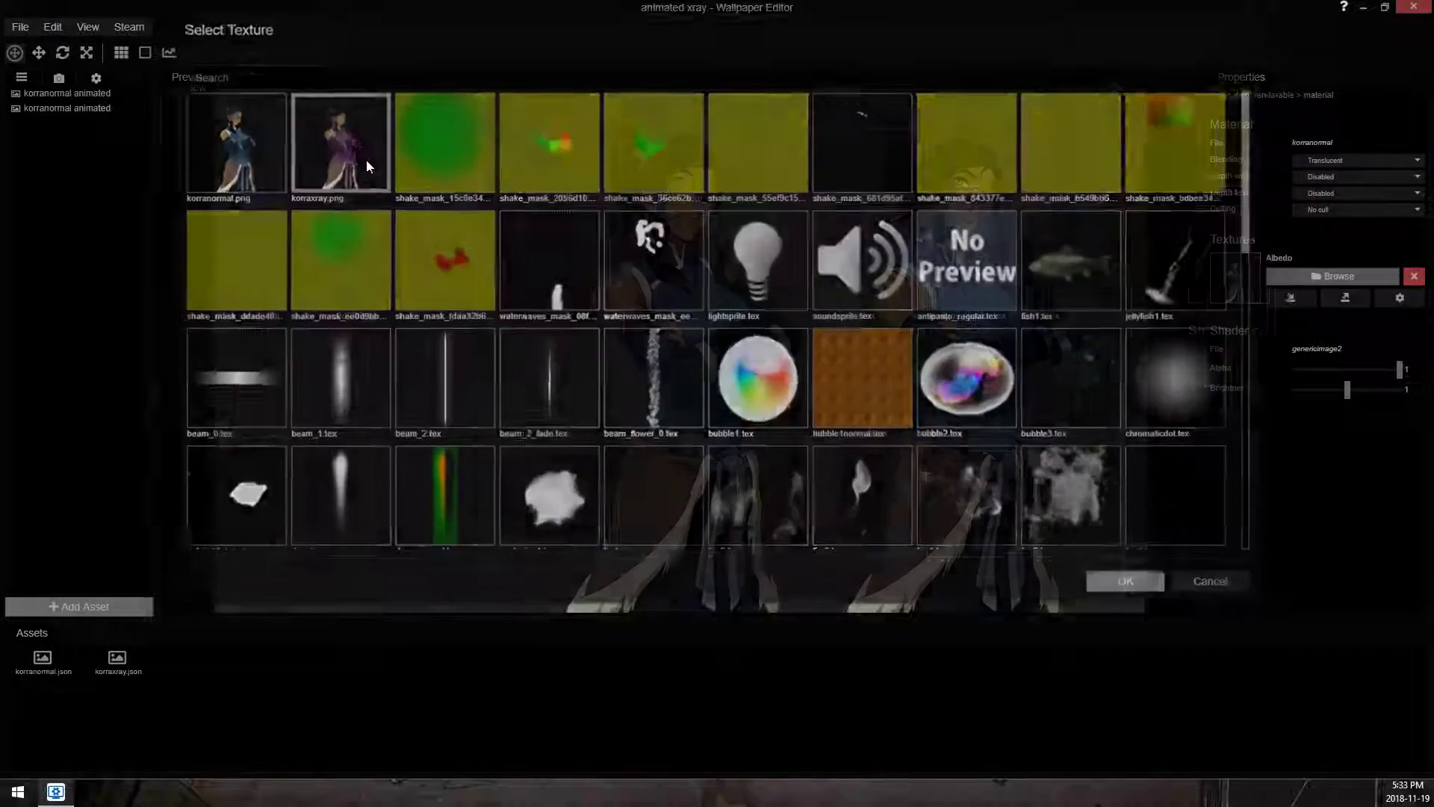
double_click(366, 159)
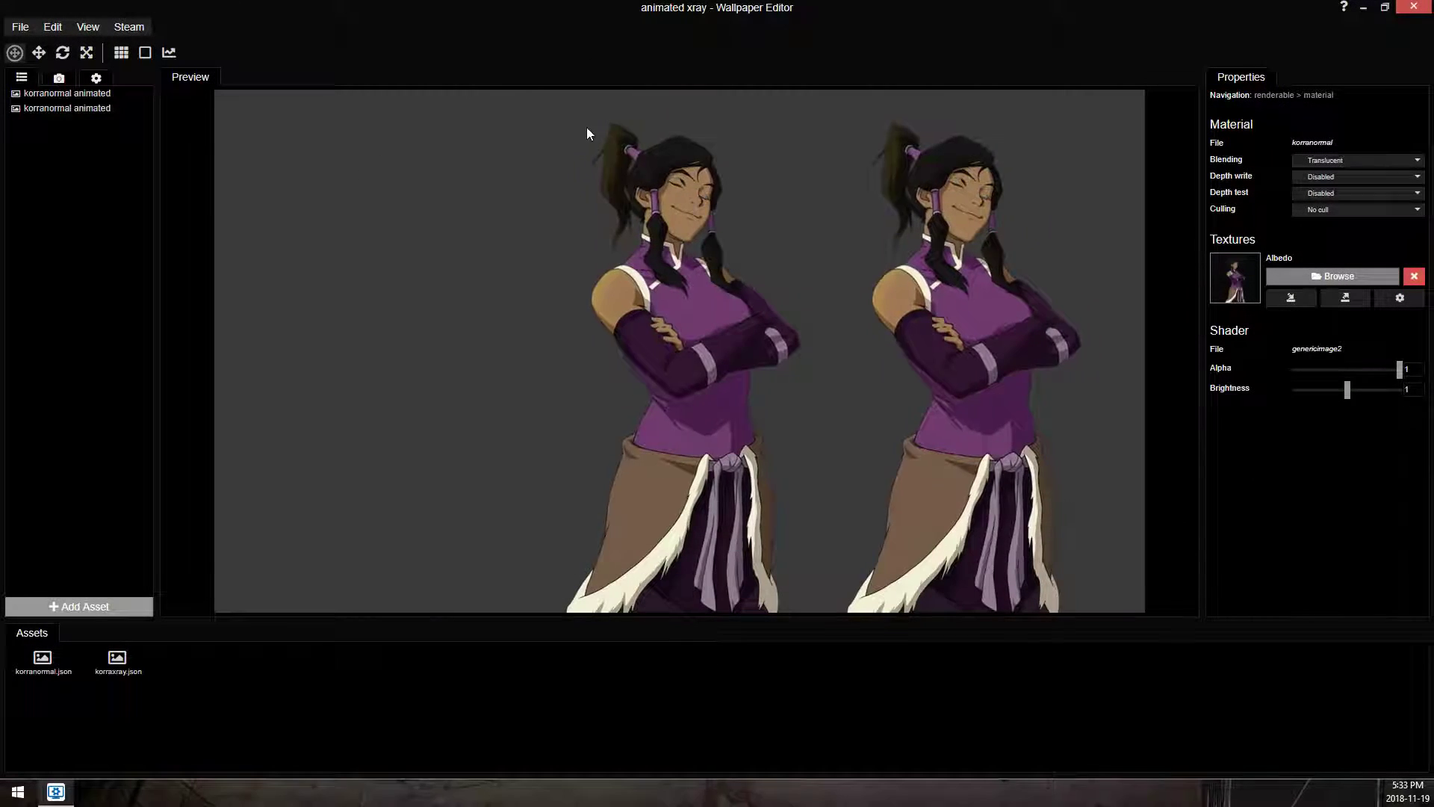
left_click(934, 224)
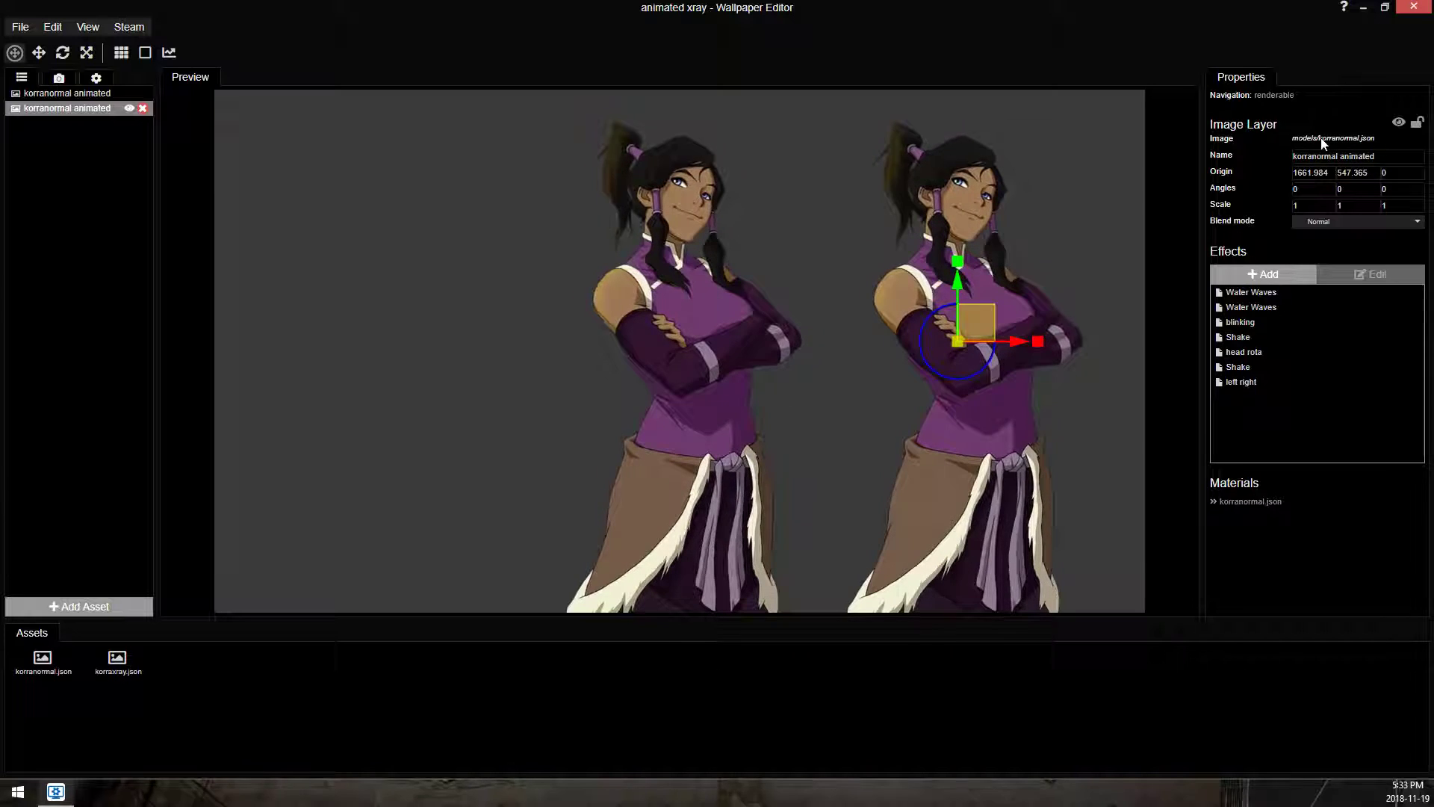
Save, switch the layer's albedo to korranormal.png, and hide the second Korra copy.
key("ctrl+s")
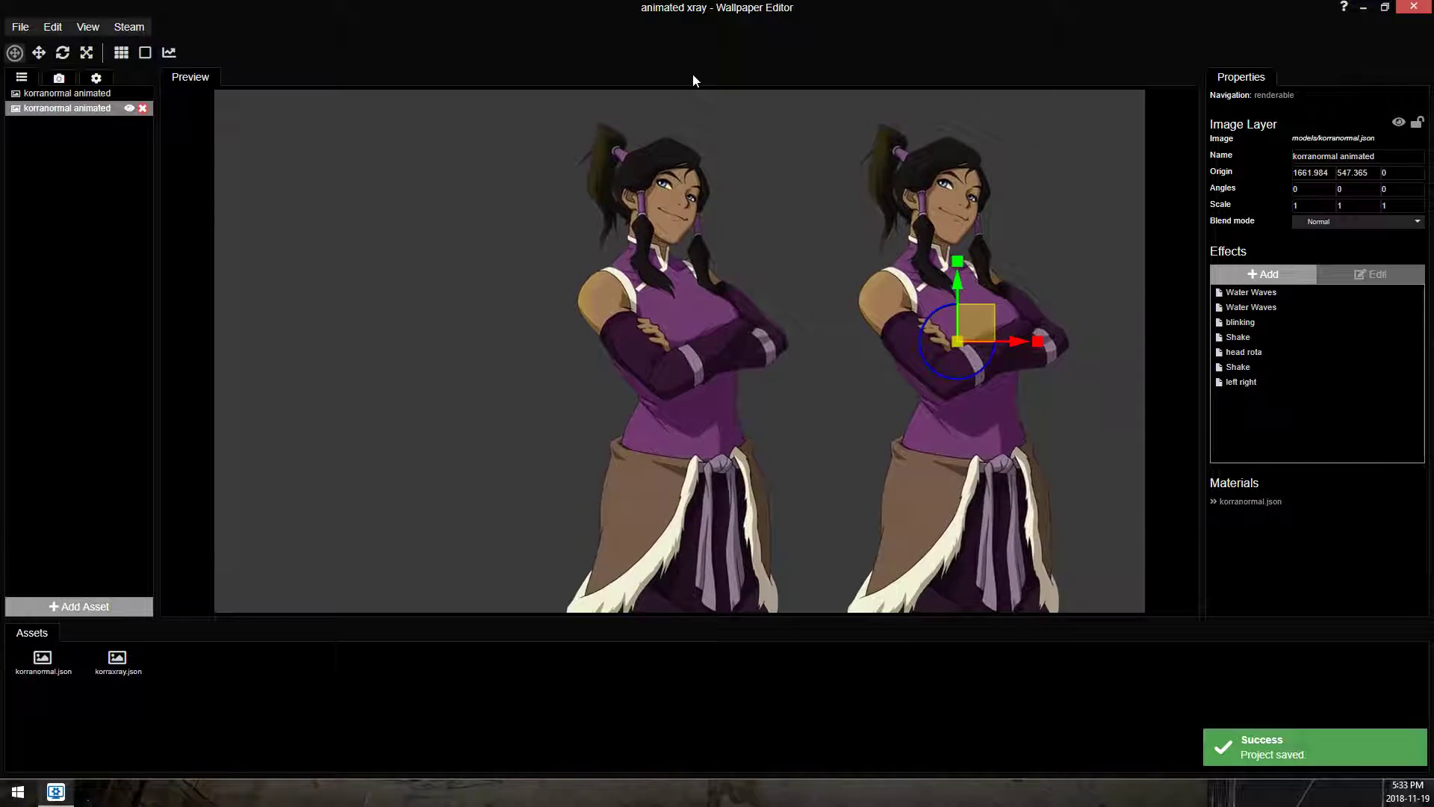
left_click(1237, 503)
left_click(1306, 277)
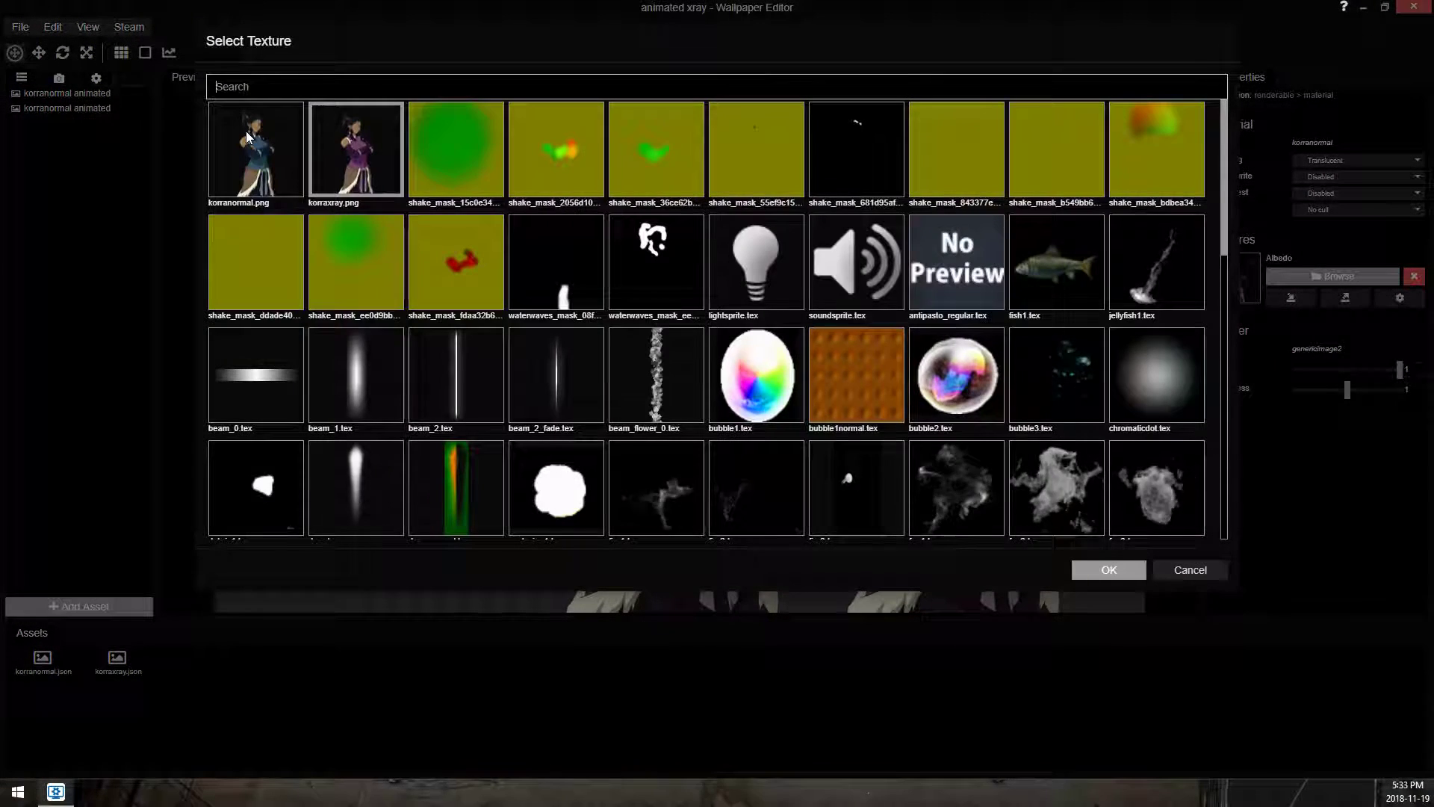
double_click(247, 135)
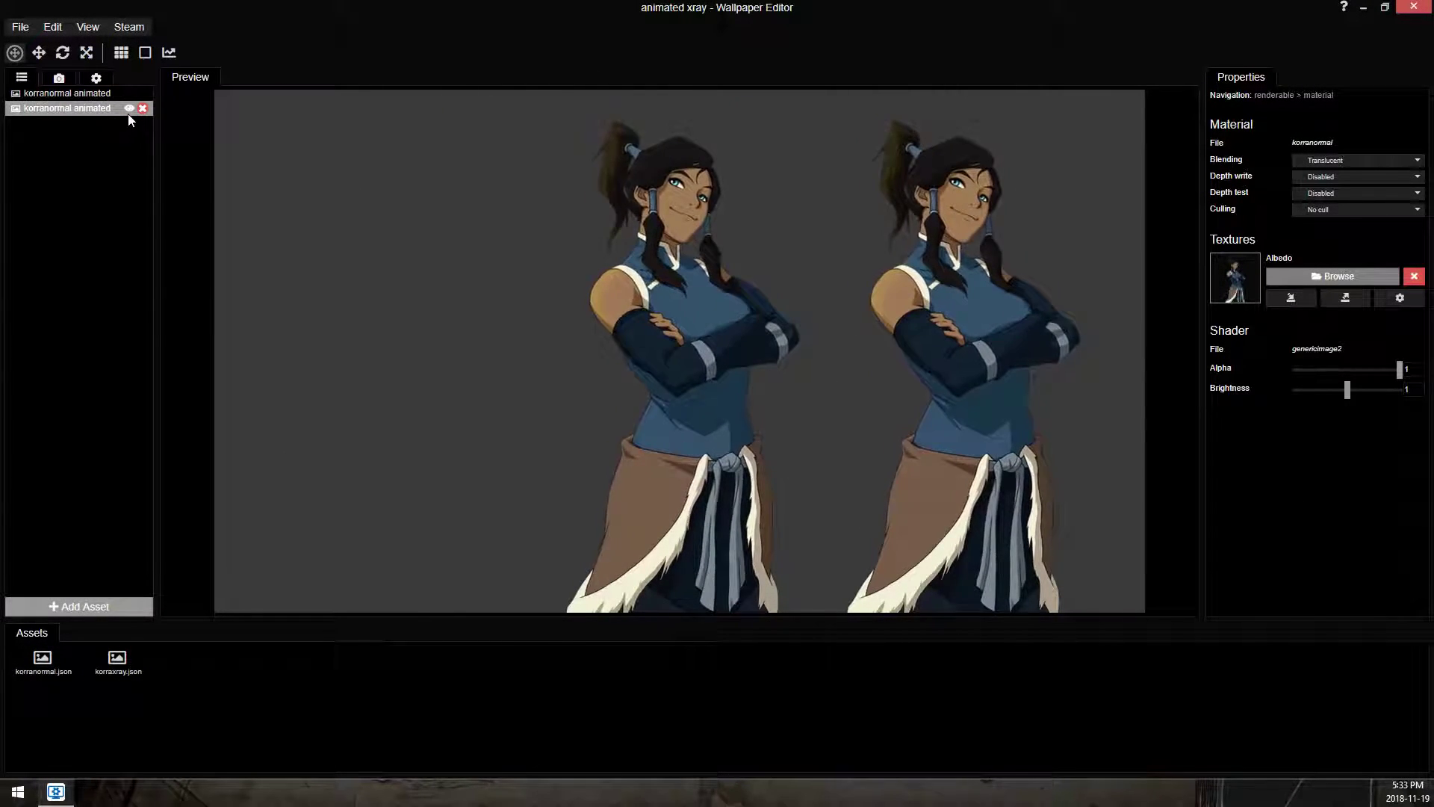
left_click(130, 109)
Add a Blend effect to the first Korra using korraxray.png in Normal blend mode.
left_click(80, 93)
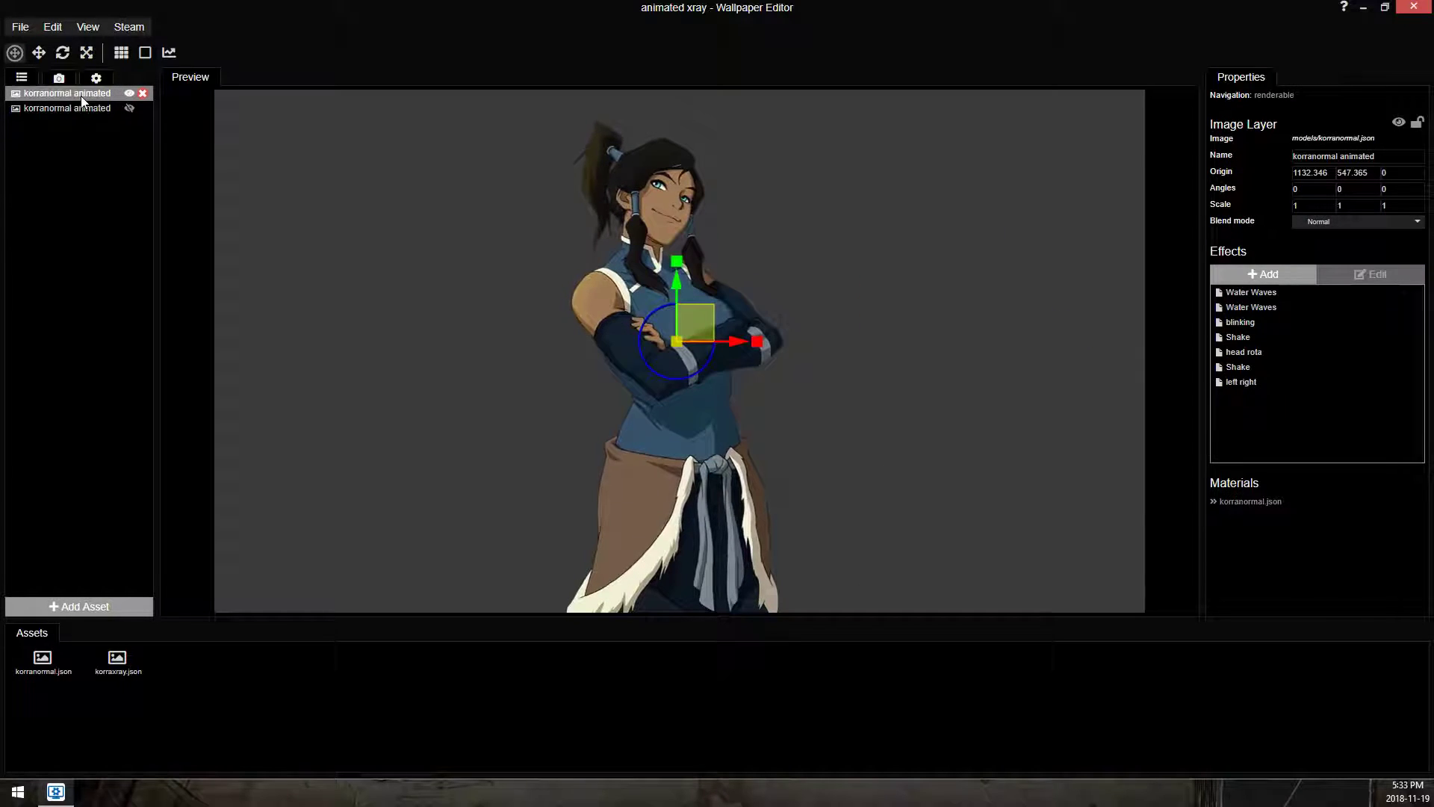
left_click(1286, 278)
double_click(592, 298)
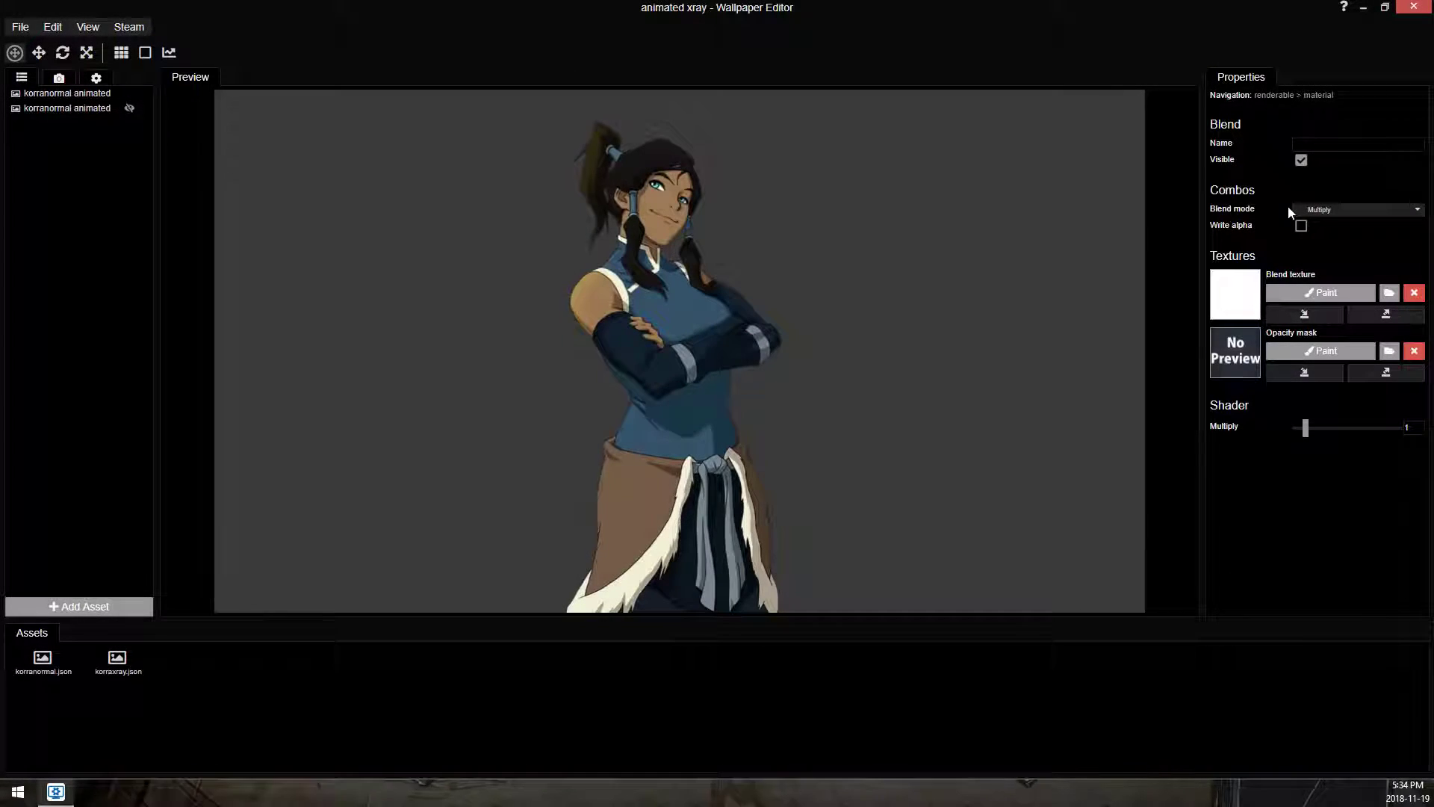
left_click(1389, 292)
double_click(355, 128)
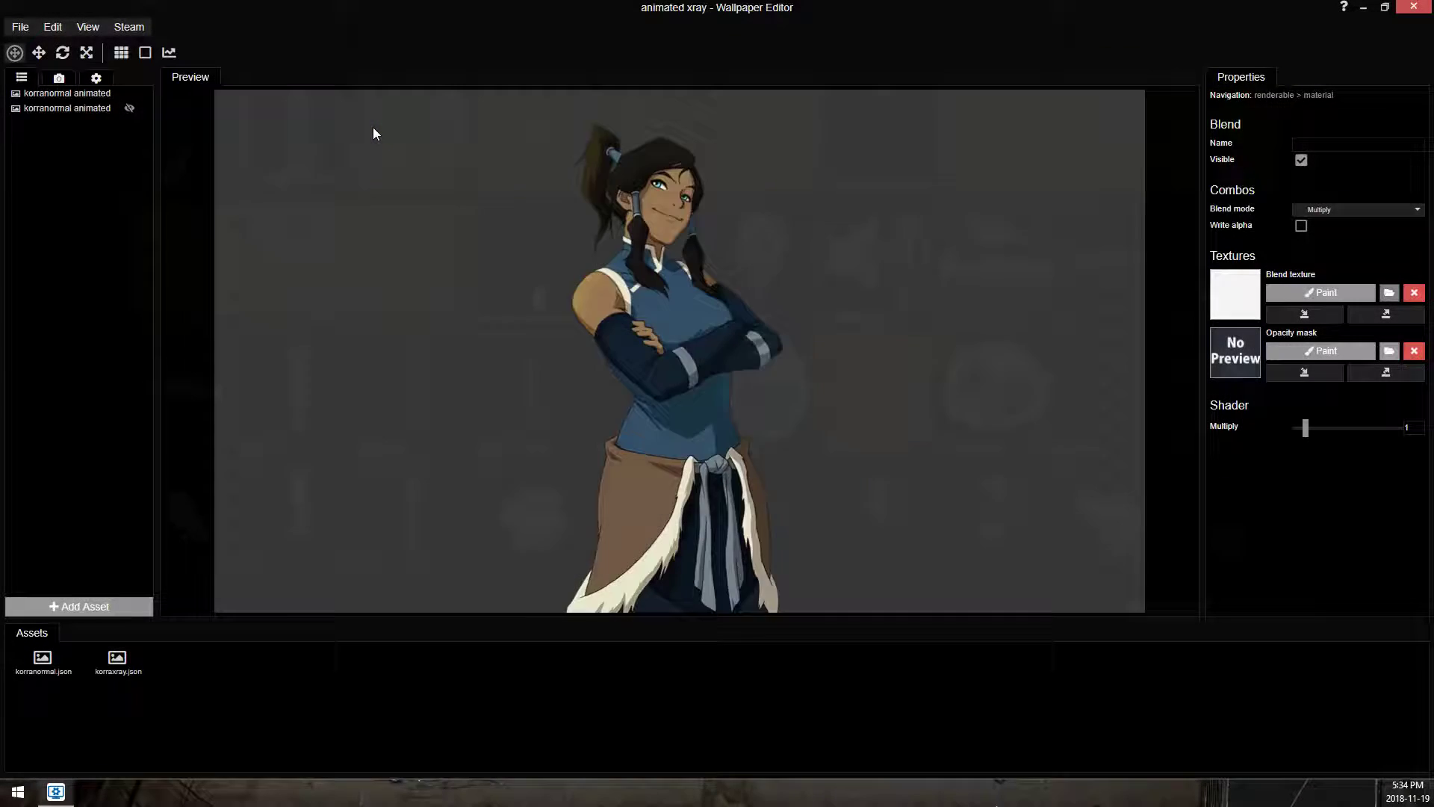
left_click(1334, 209)
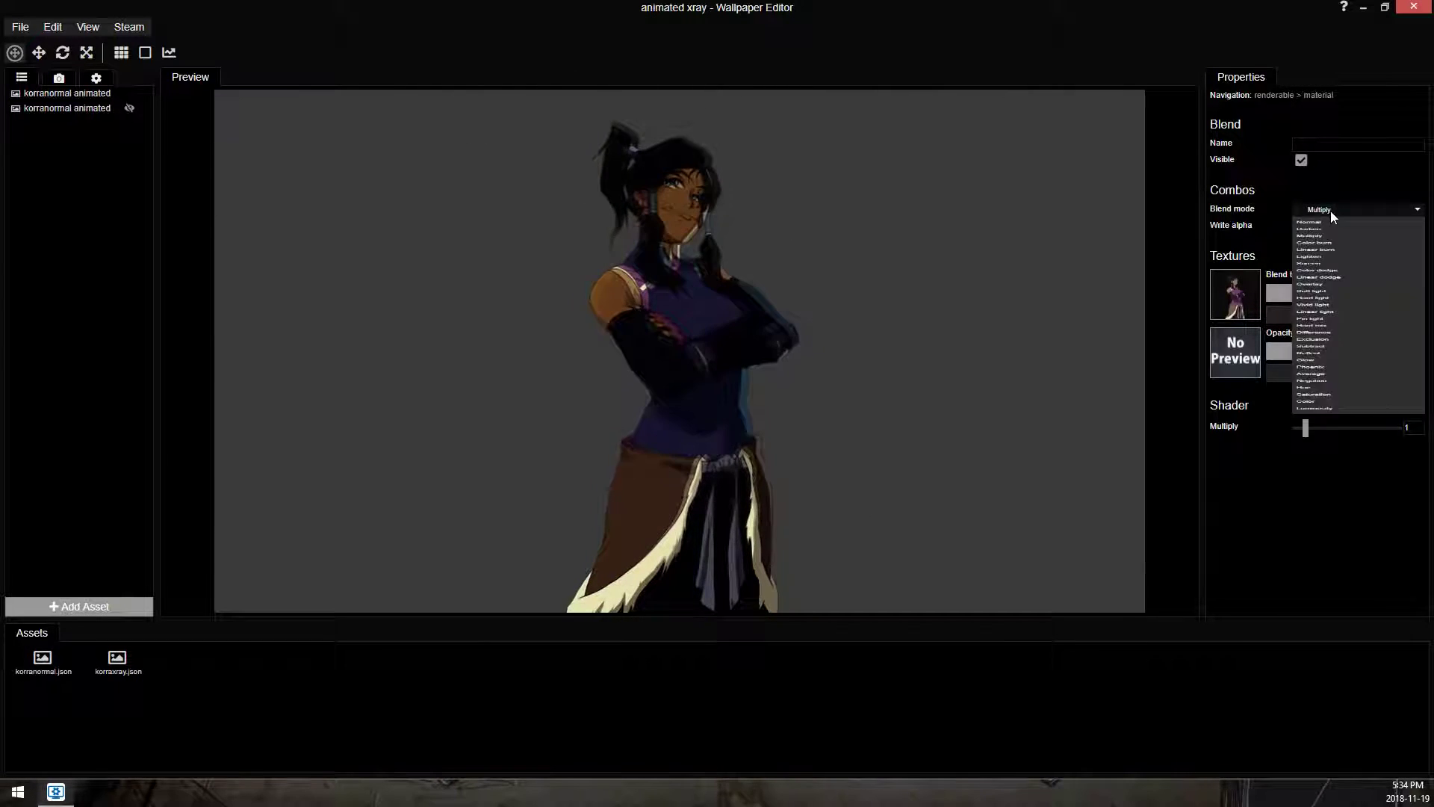
left_click(1324, 226)
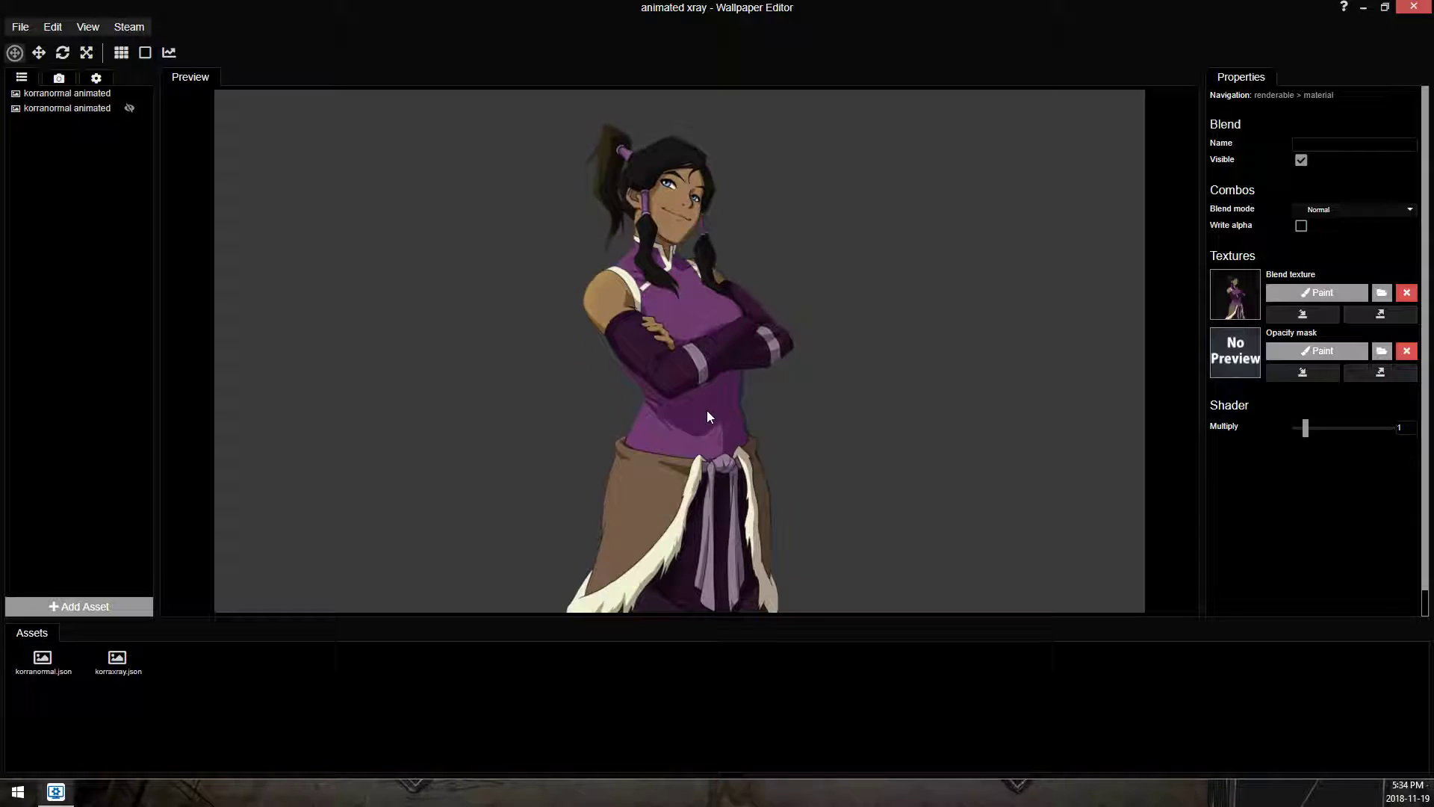
left_click(71, 98)
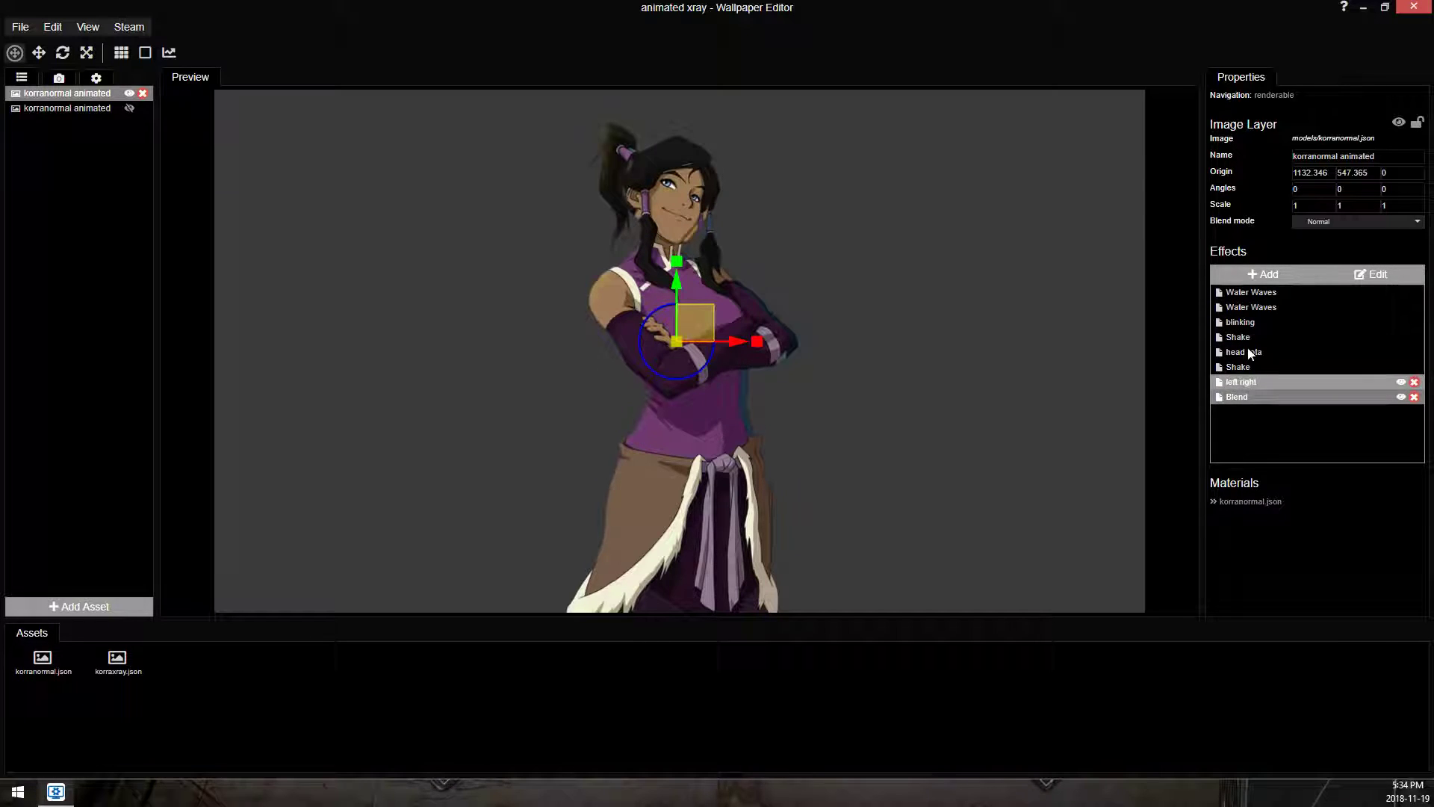
Move the Blend effect to the top of the effect stack and save.
left_click(1229, 398)
key("ctrl+s")
left_click_drag(1237, 396, 1244, 289)
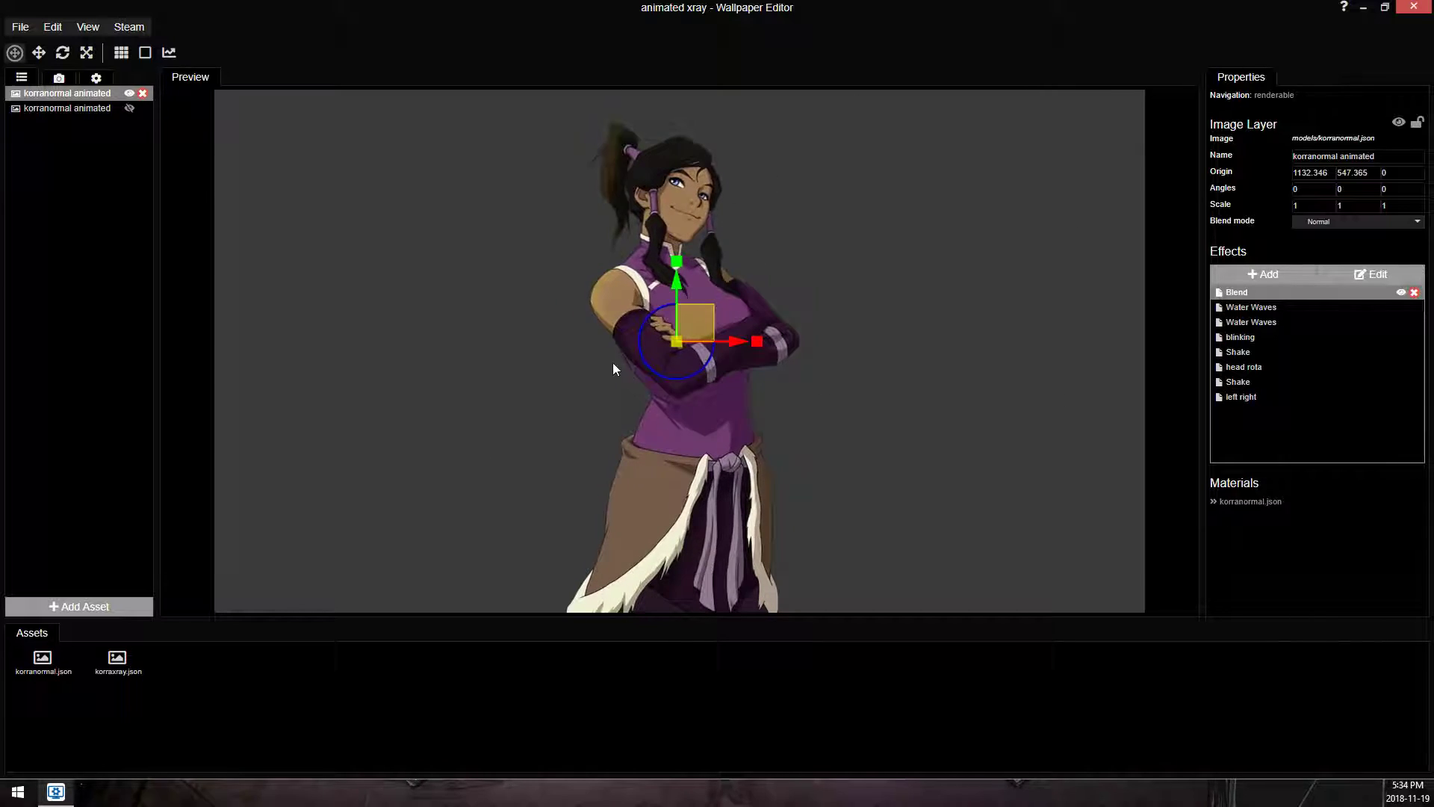
key("ctrl+s")
Slide purple Korra left, unhide the blue Korra layer, and shift her left beside purple.
left_click_drag(735, 345, 465, 315)
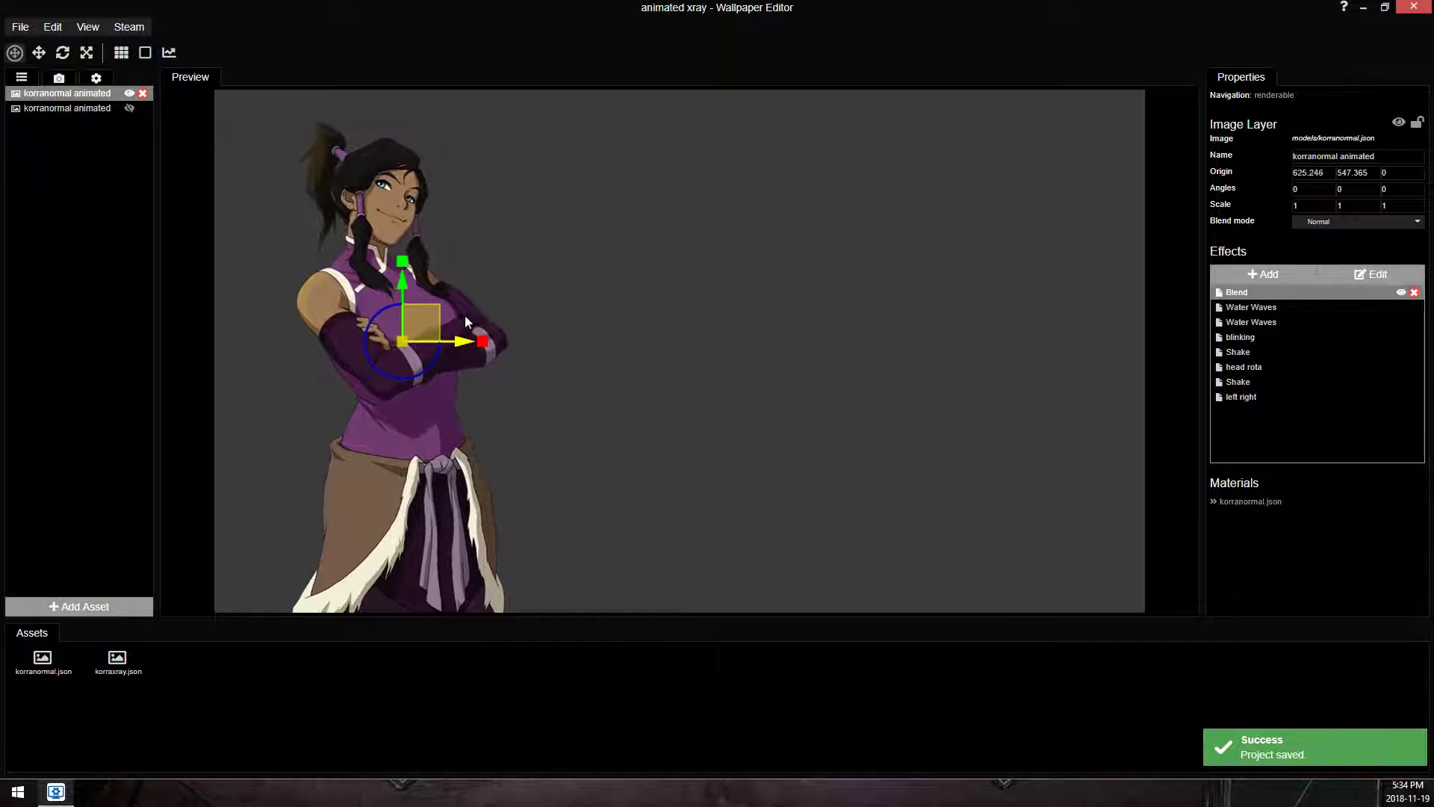
left_click(130, 109)
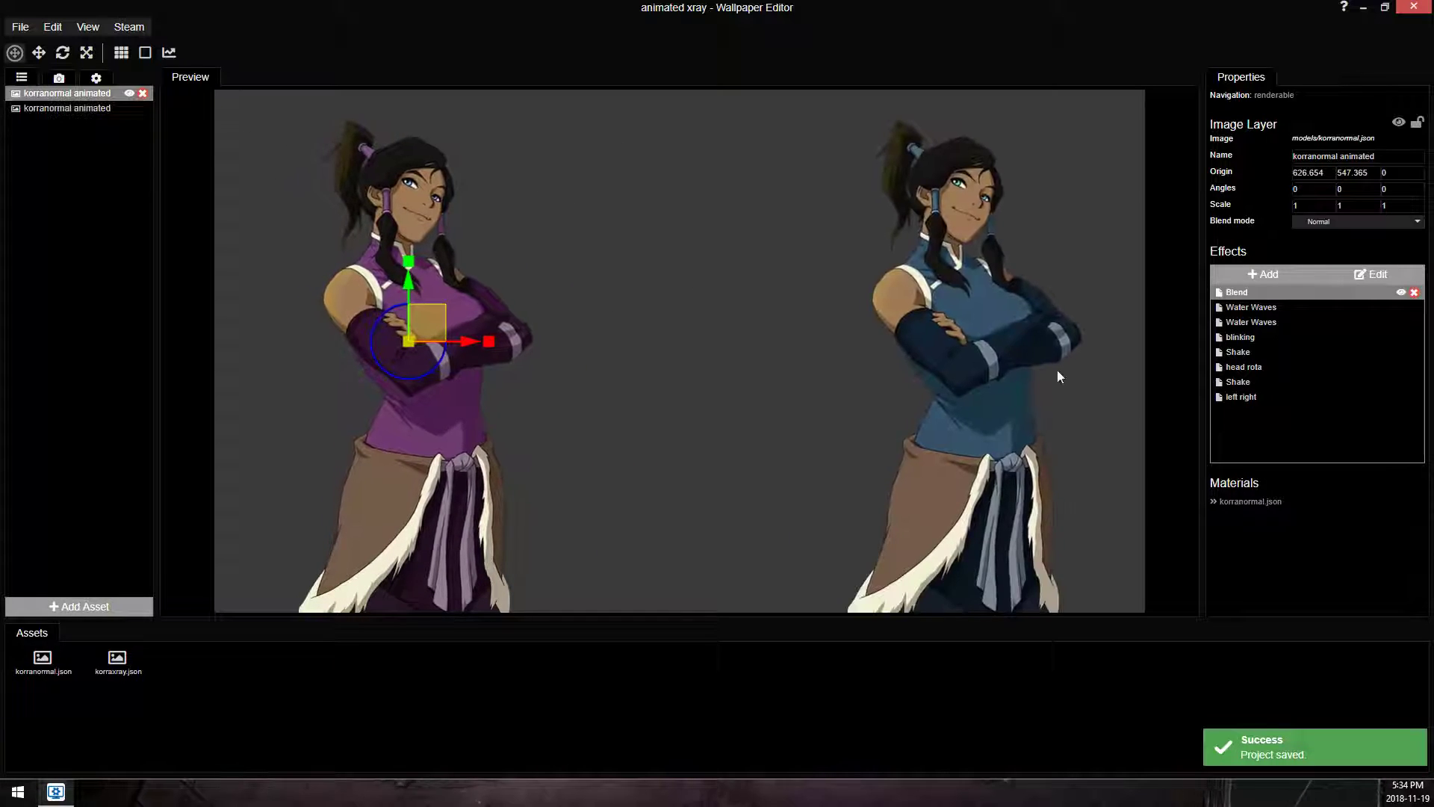
left_click(112, 108)
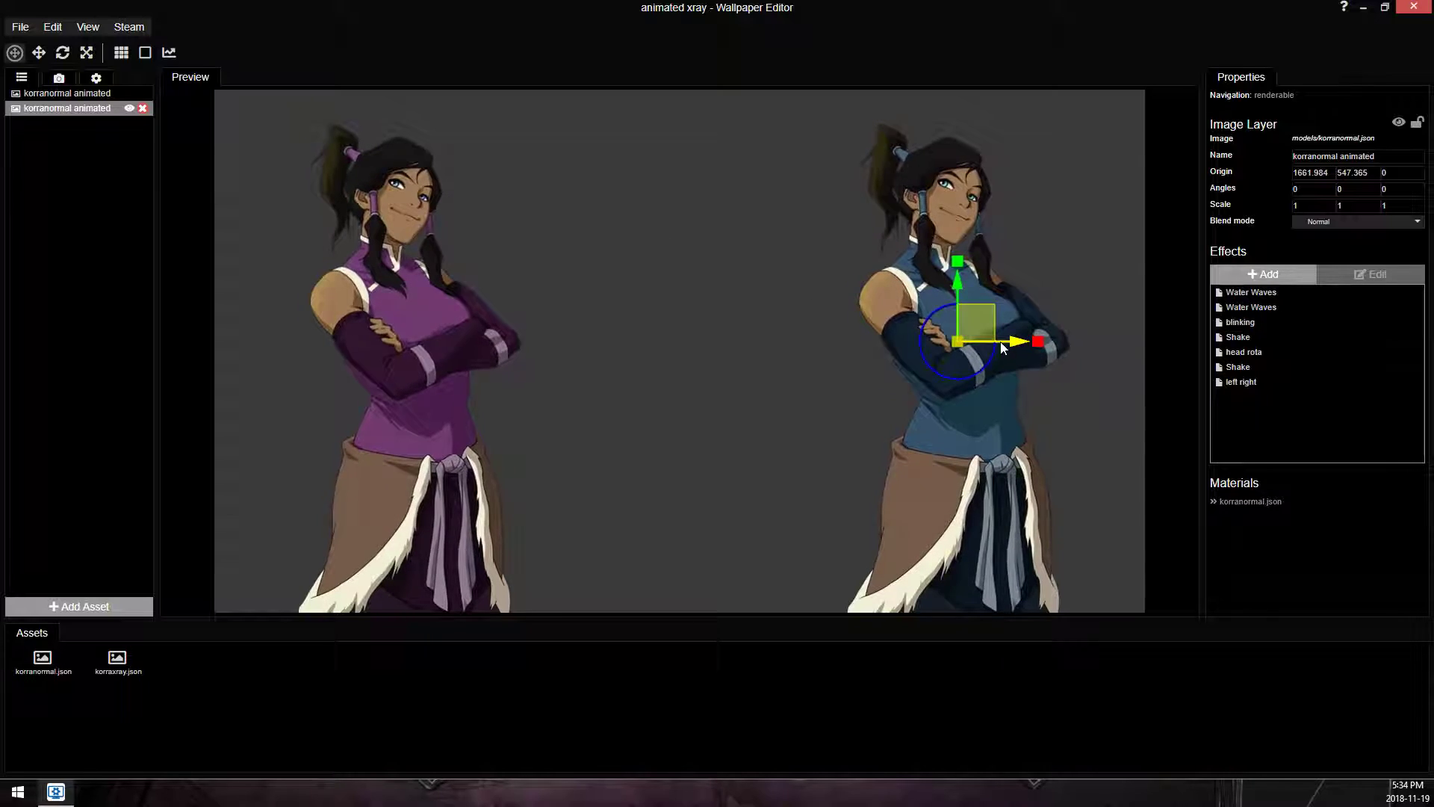
left_click_drag(1014, 349, 855, 348)
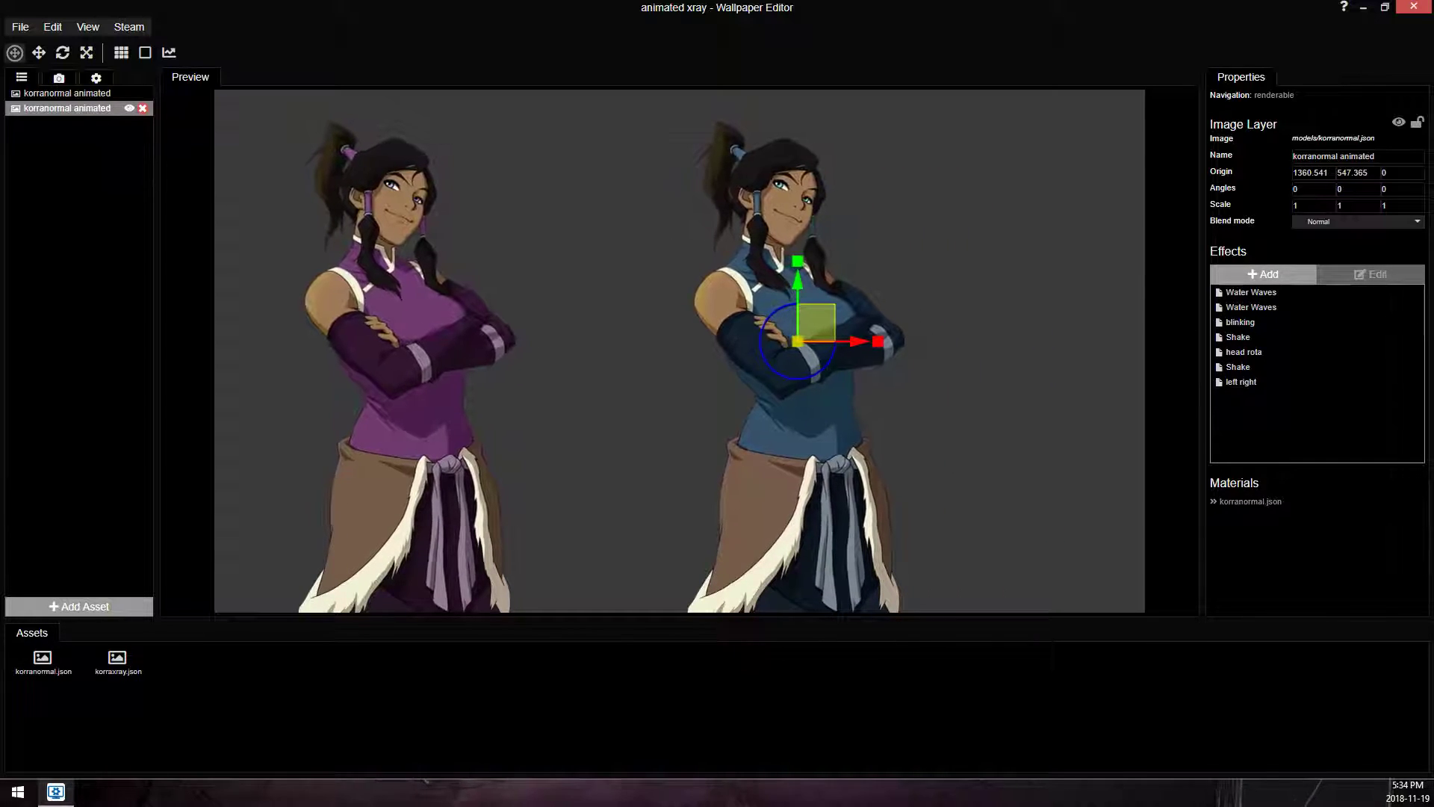
Add the X-Ray effect to the blue Korra layer.
left_click(1268, 275)
scroll(598, 321, "down", 5)
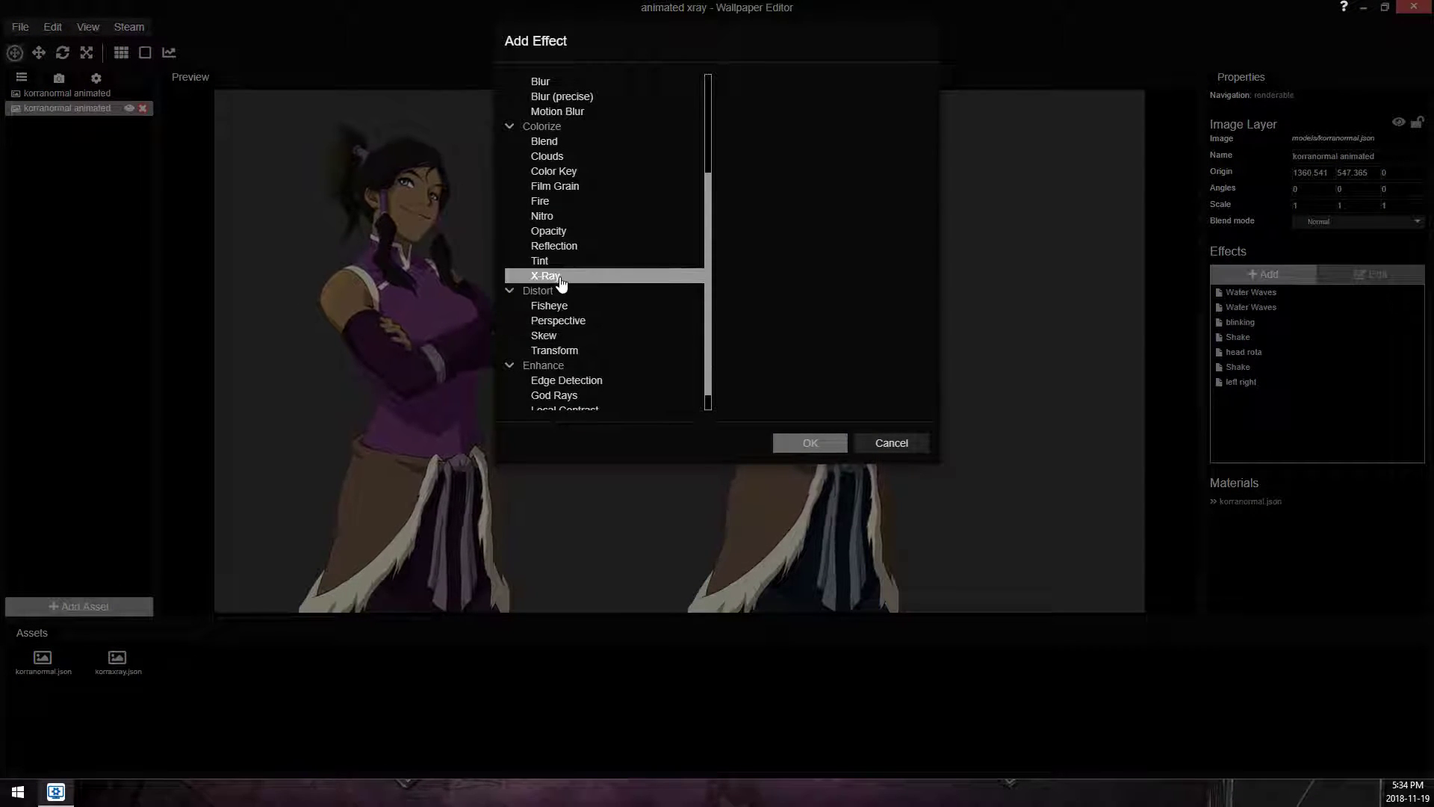
left_click(561, 276)
double_click(560, 276)
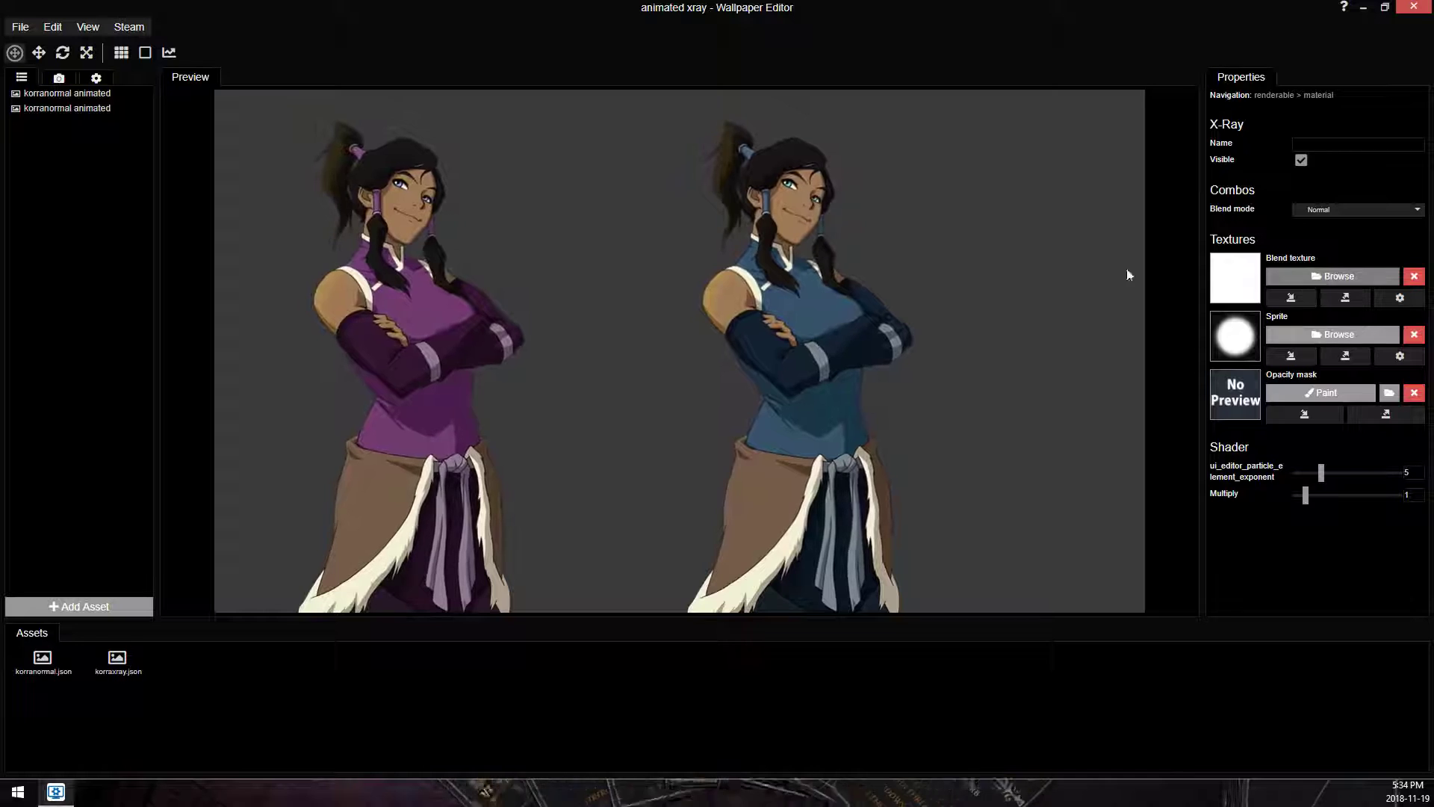
Use the purple Korra layer as the X-Ray blend texture and lower the exponent to 2.58.
left_click(130, 94)
left_click(130, 94)
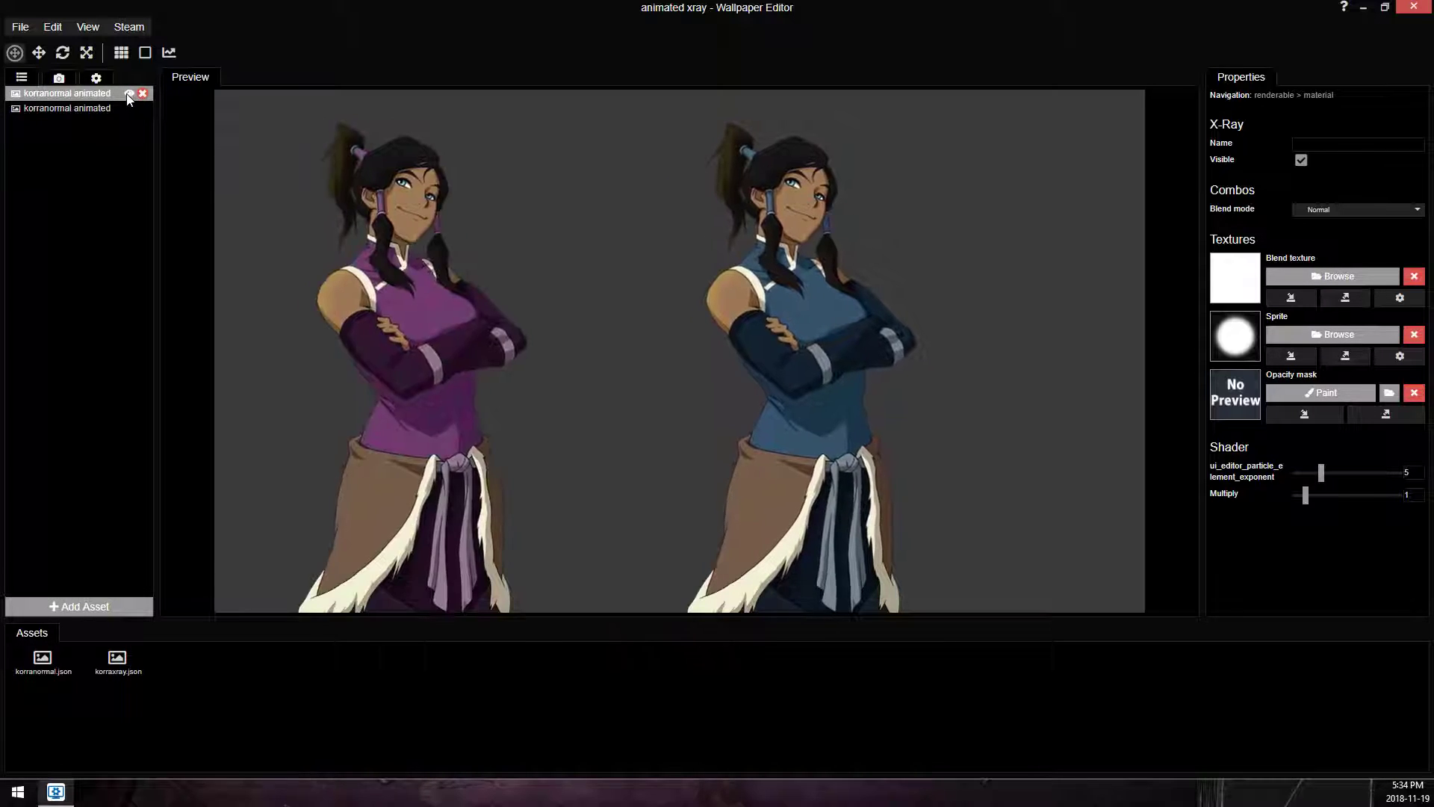
left_click_drag(33, 102, 1234, 275)
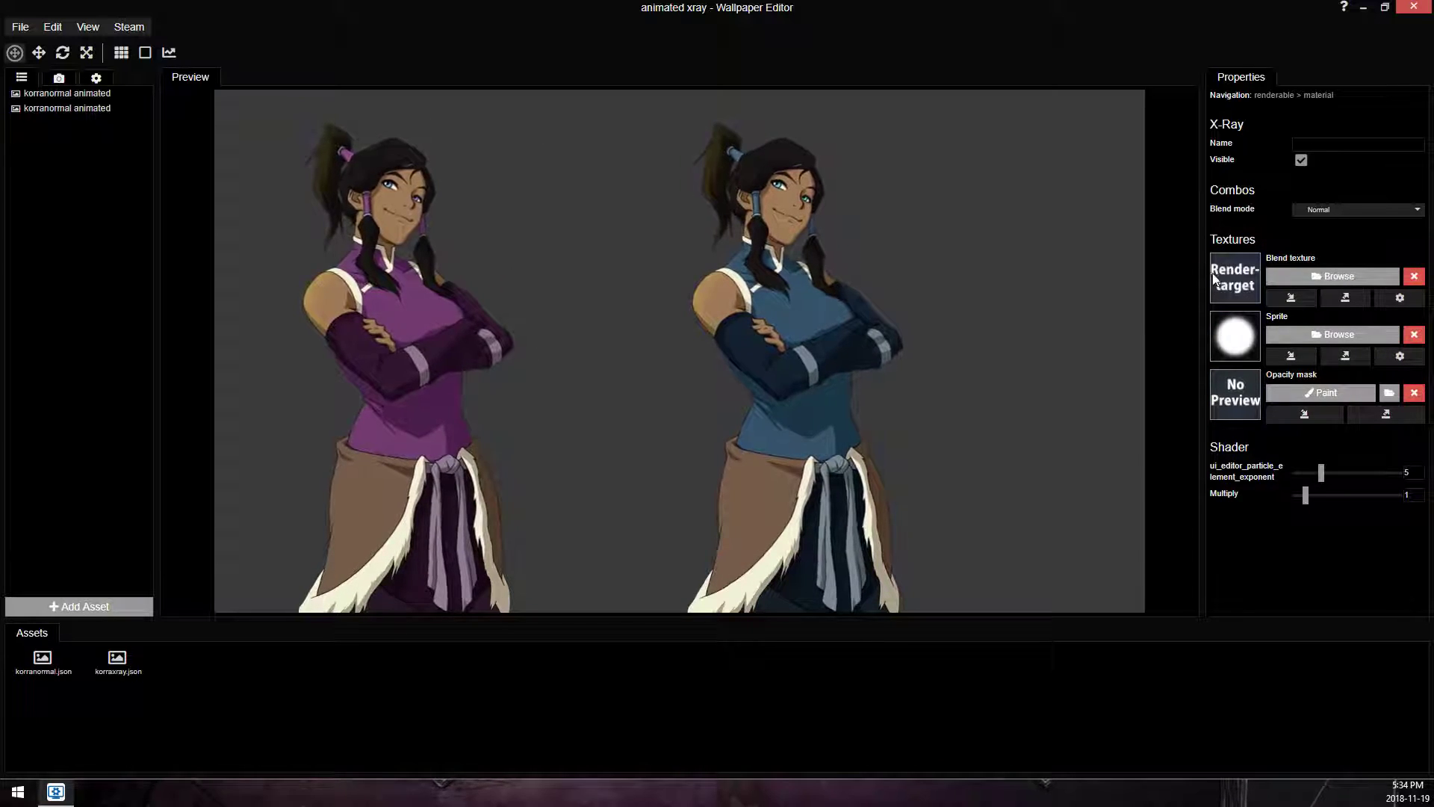
left_click_drag(1321, 472, 1308, 480)
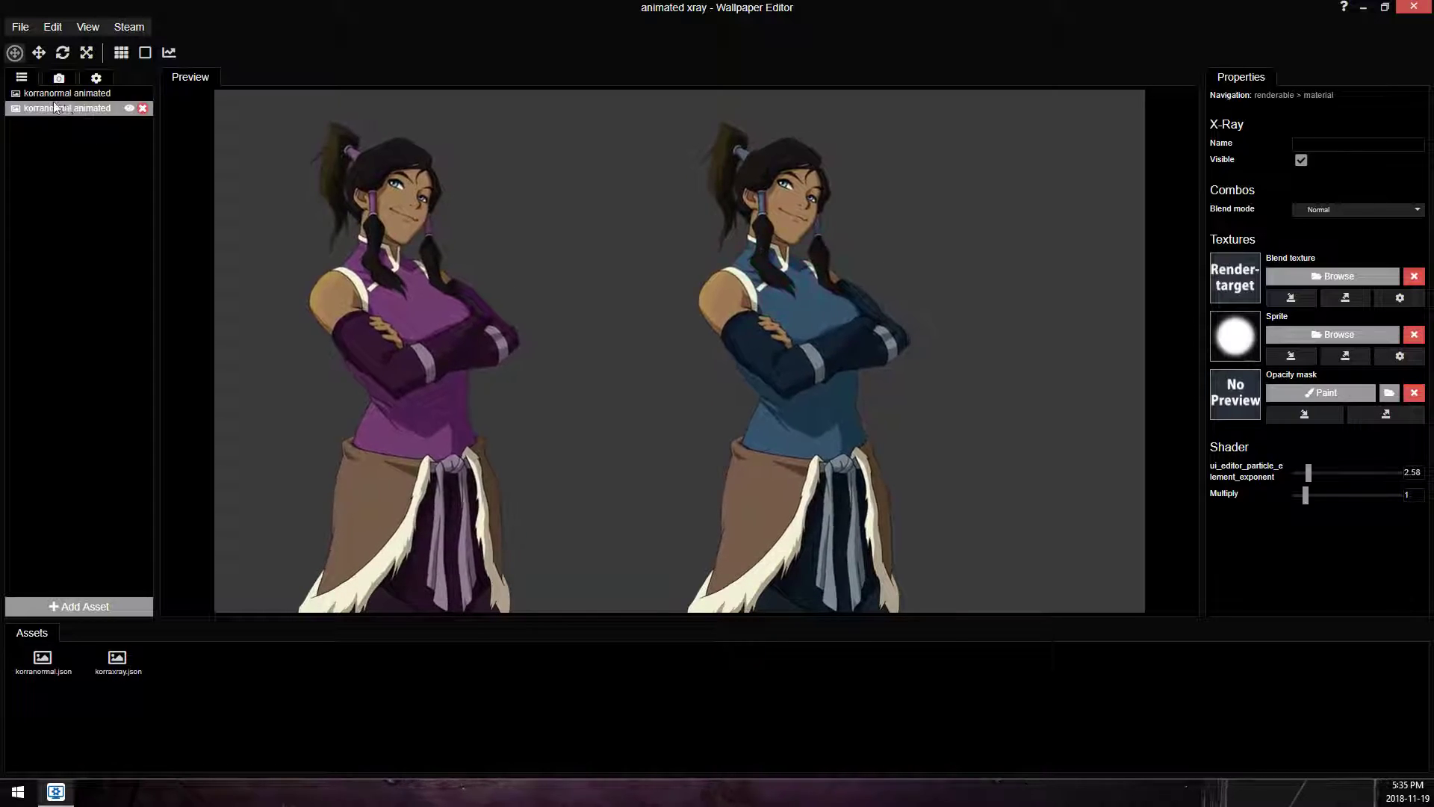
left_click(129, 93)
key("ctrl+s")
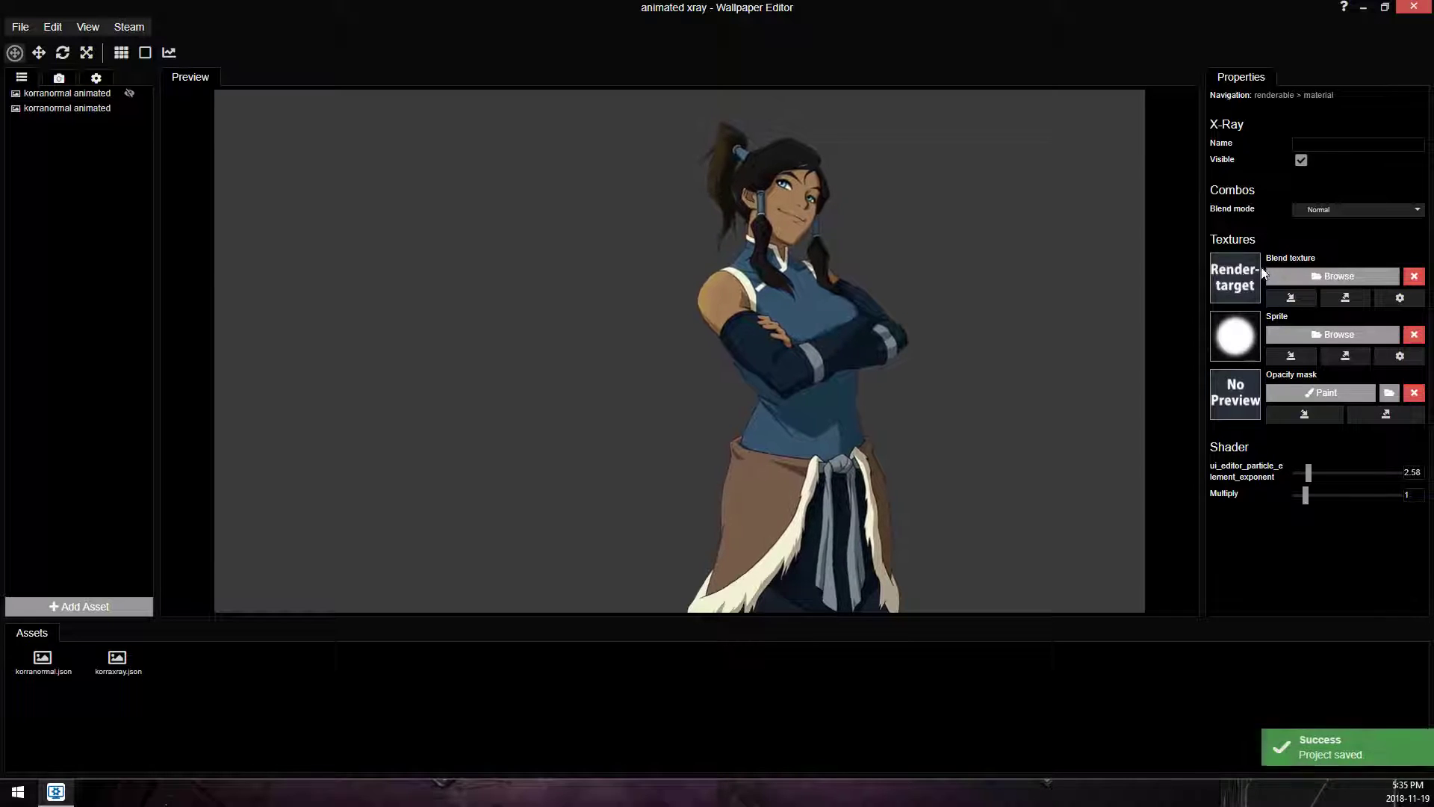
mouse_move(148, 97)
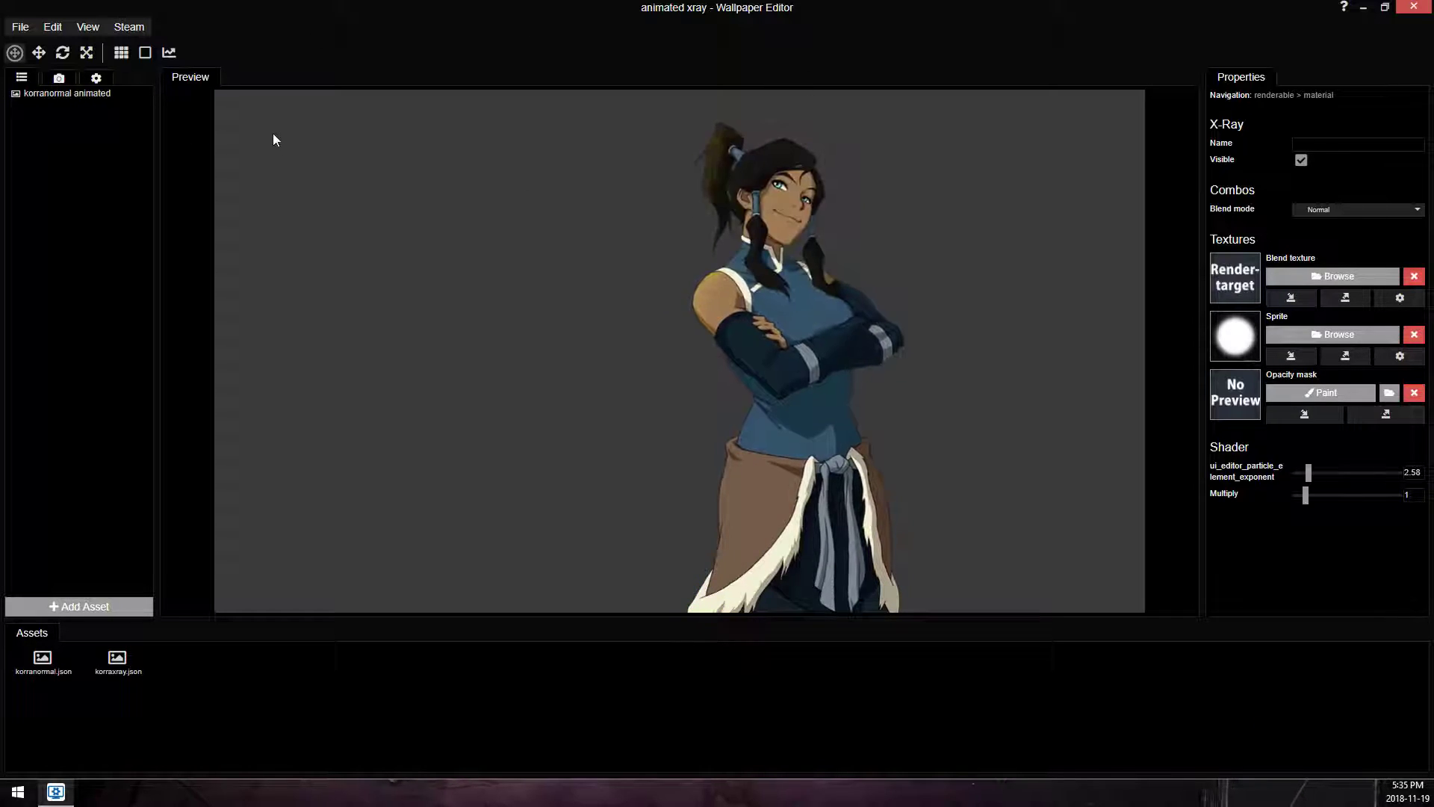
key("ctrl+d")
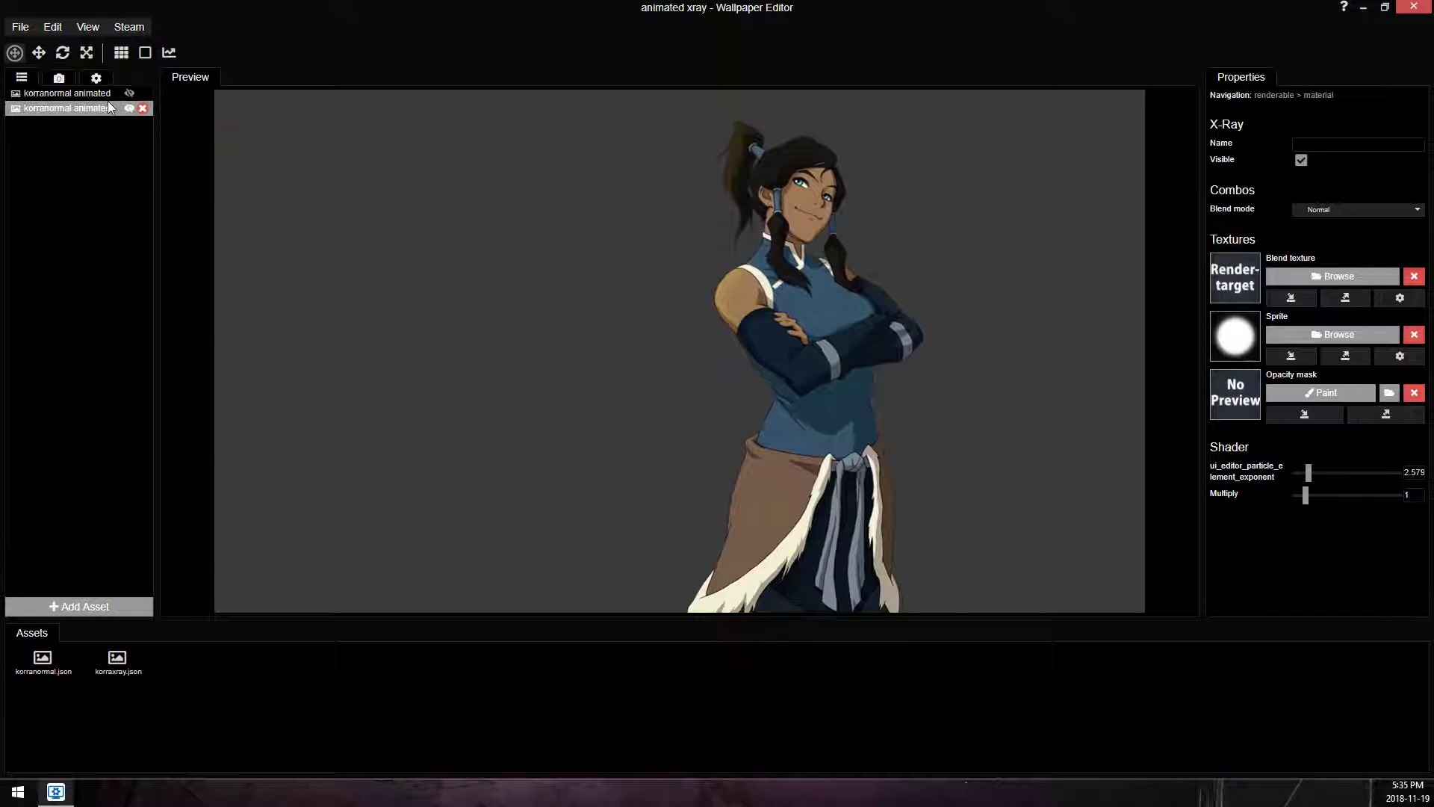
Hide the purple Korra and move the blue X-Ray Korra left to origin 1115.443, 547.365.
left_click(131, 94)
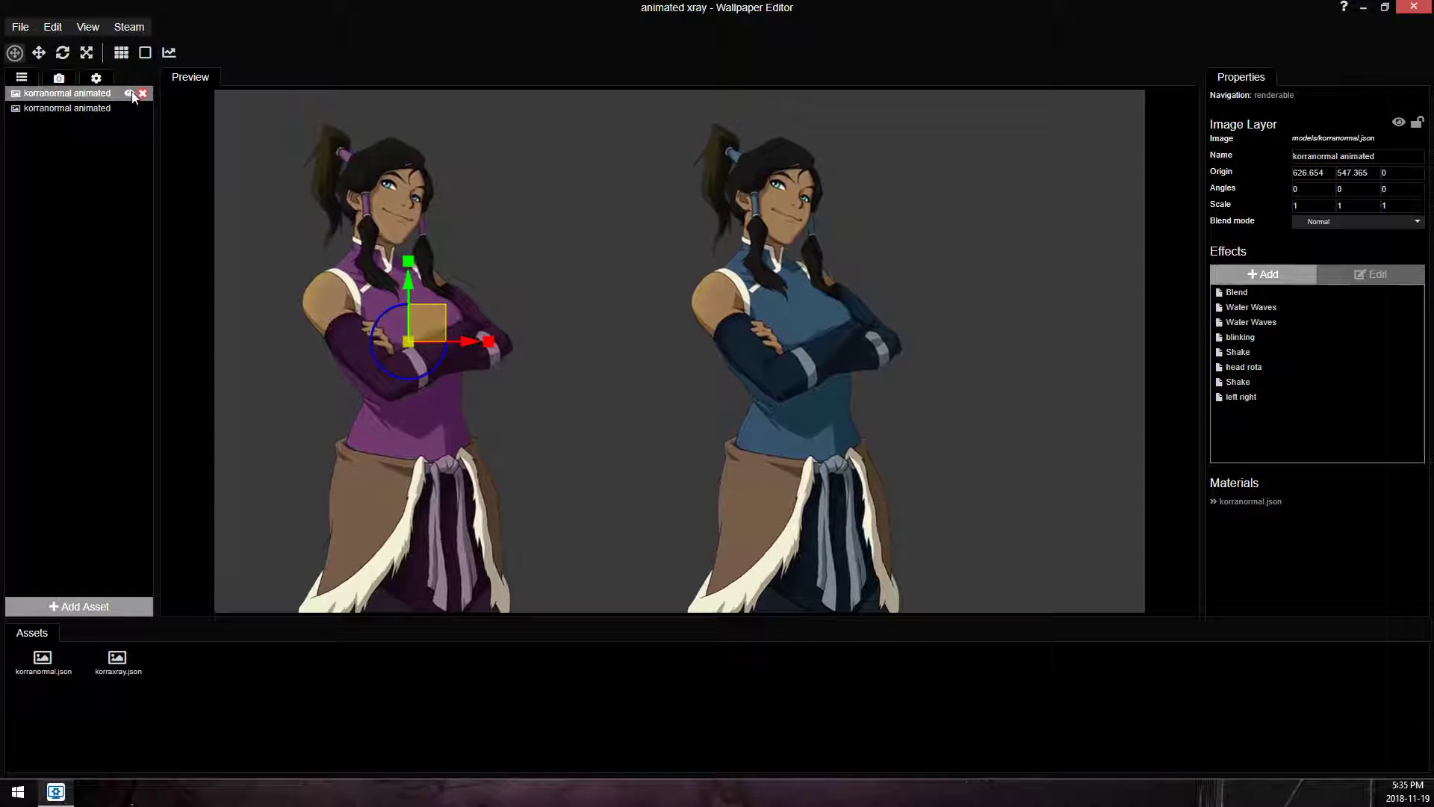
left_click(131, 94)
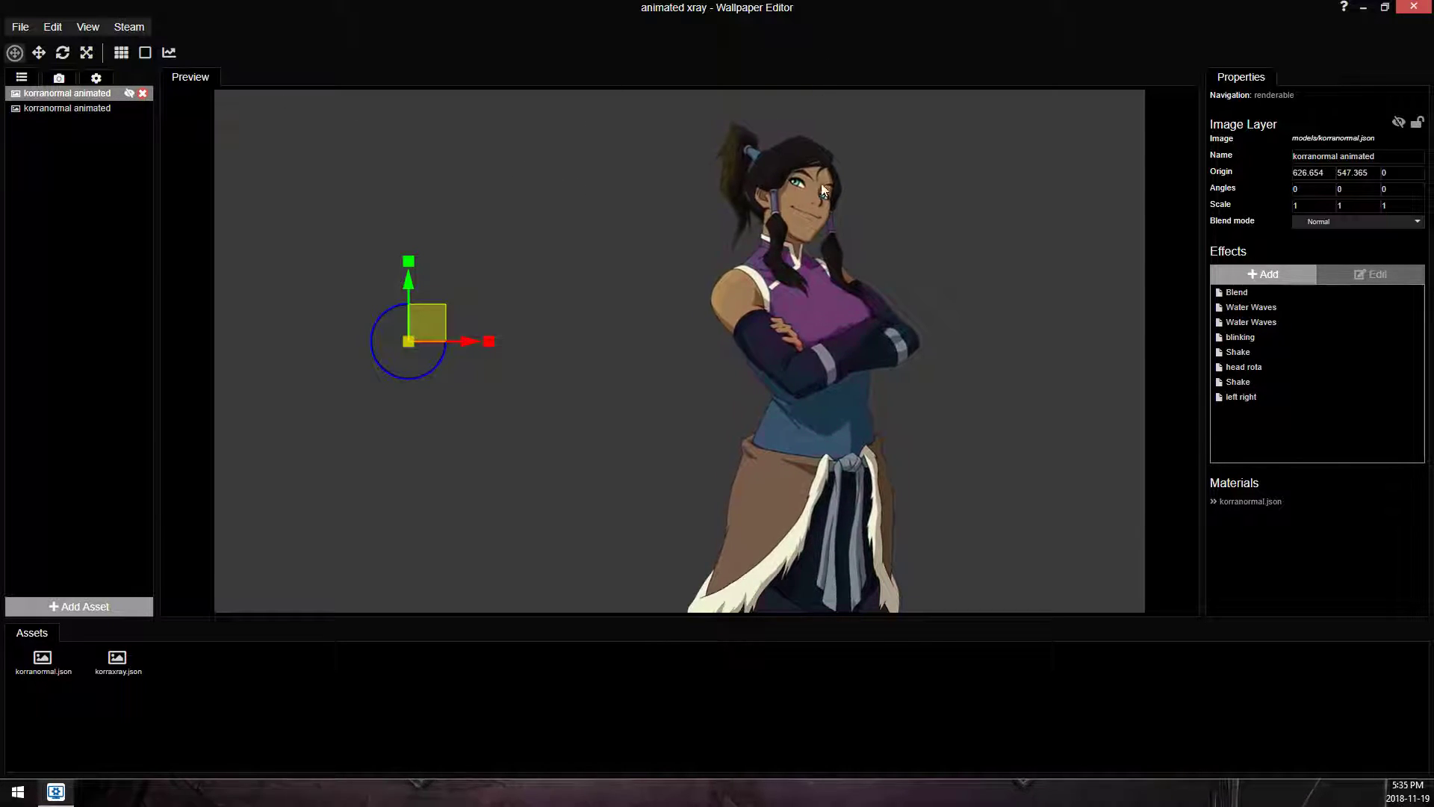
left_click(65, 107)
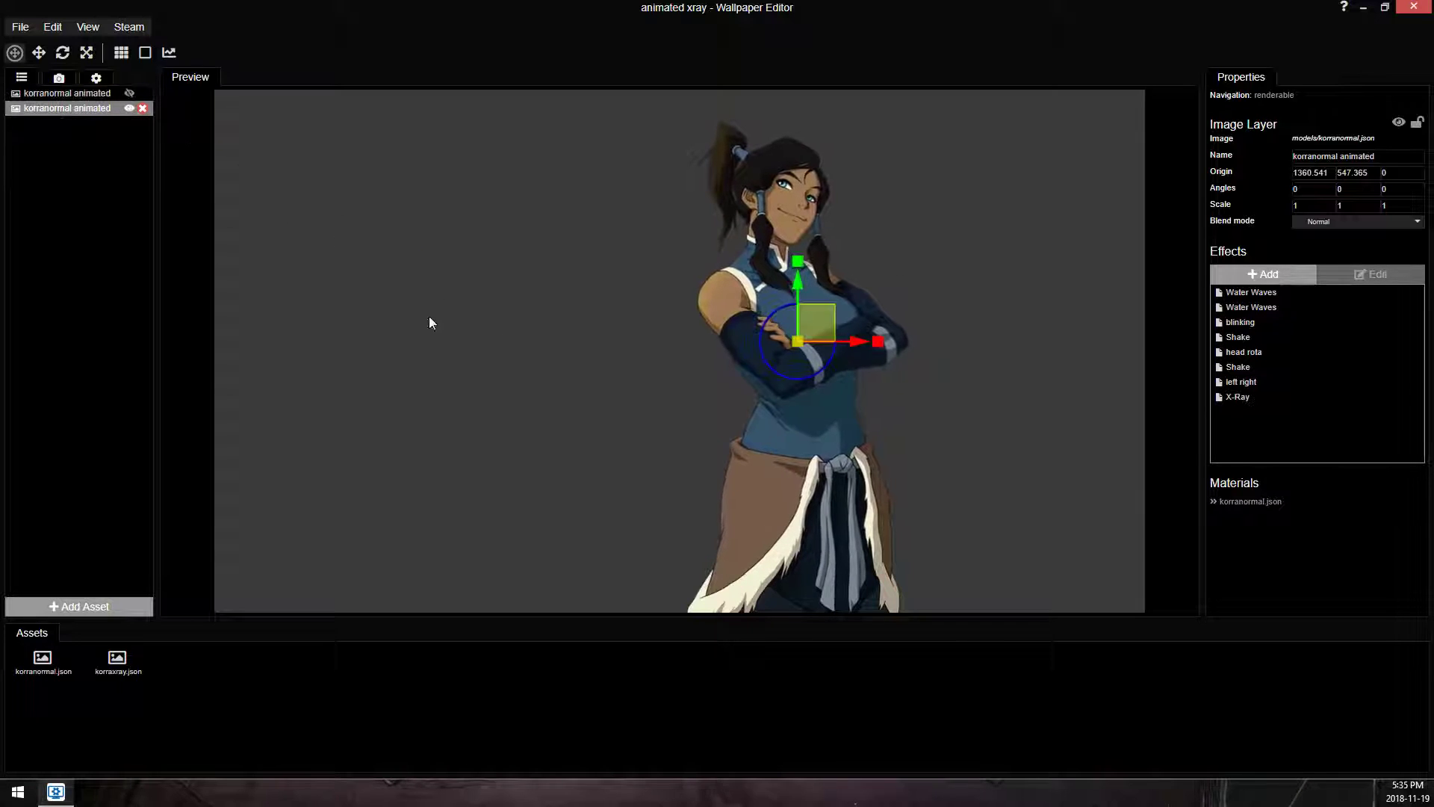
left_click_drag(860, 346, 719, 347)
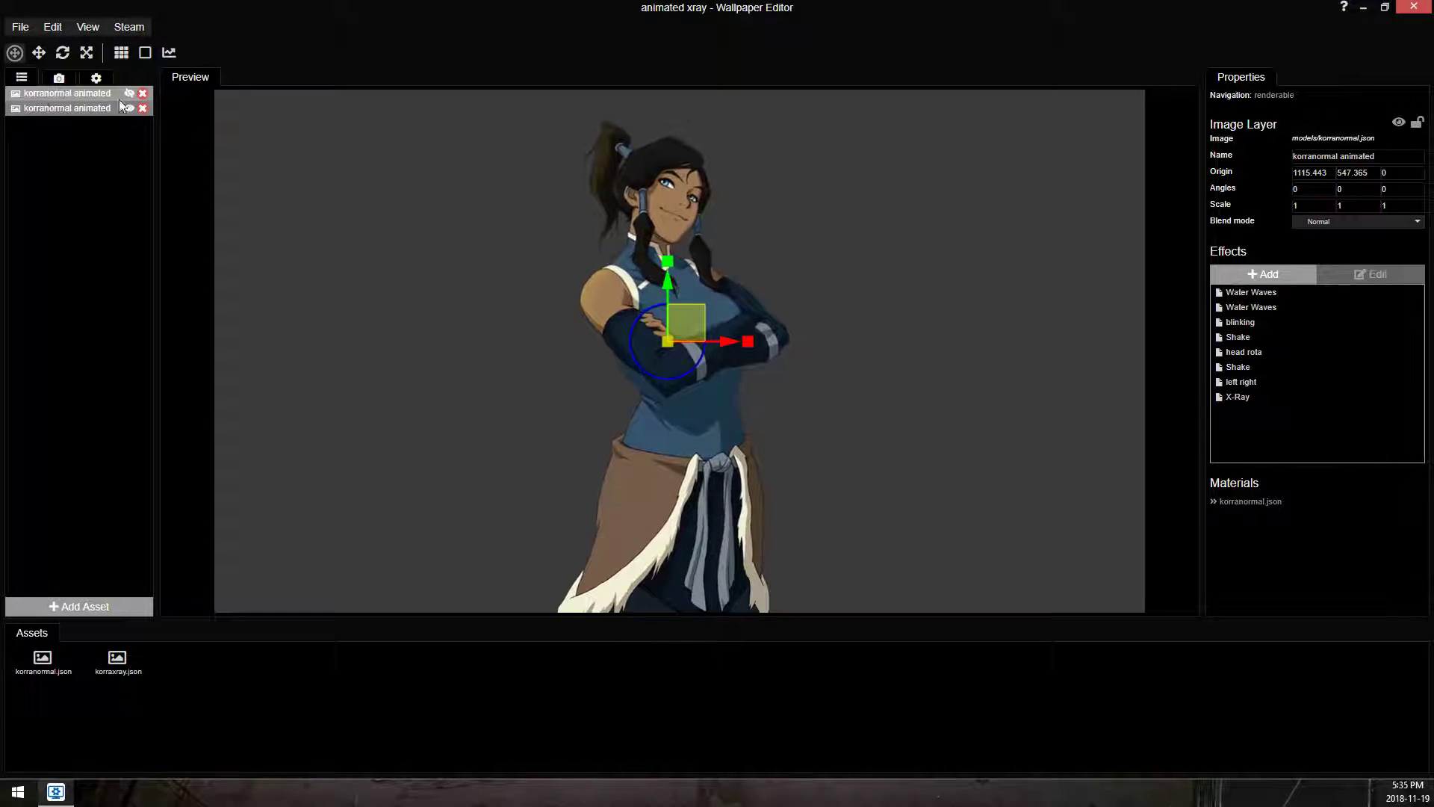
double_click(1262, 395)
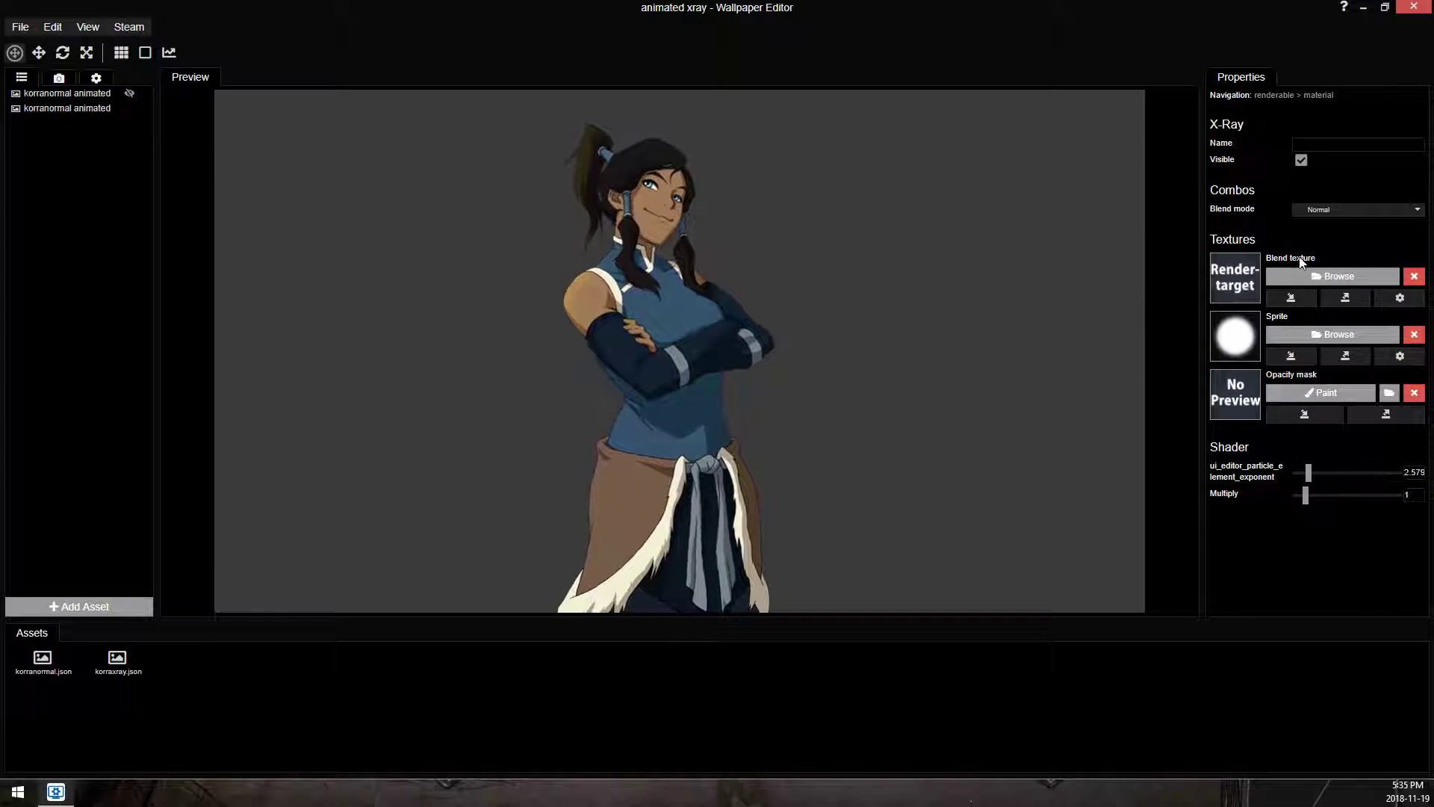